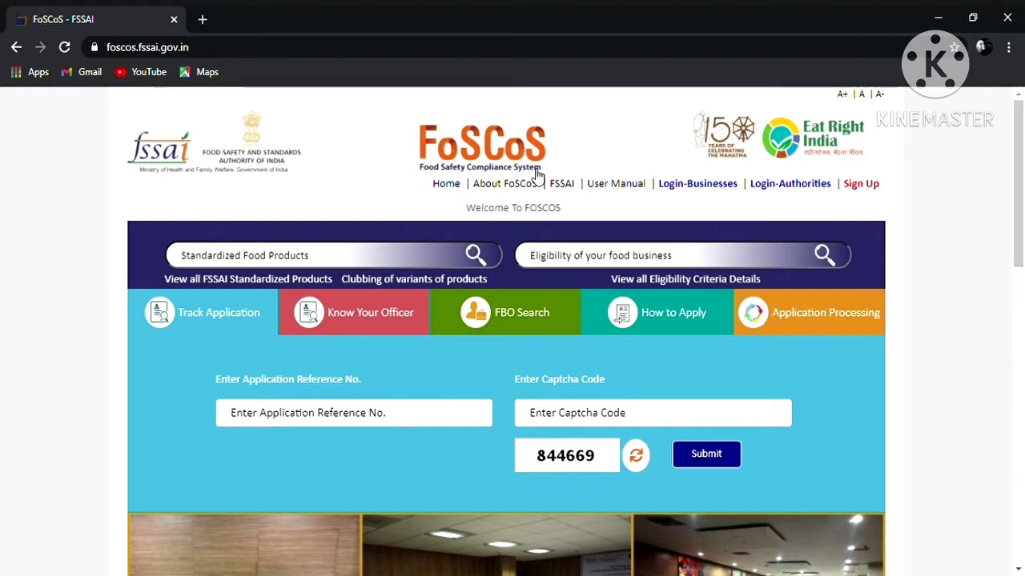
- Fill in the new-account sign-up form with the account details and captcha 642671, then submit it
{"action": "left_click", "coordinate": [860, 184]}
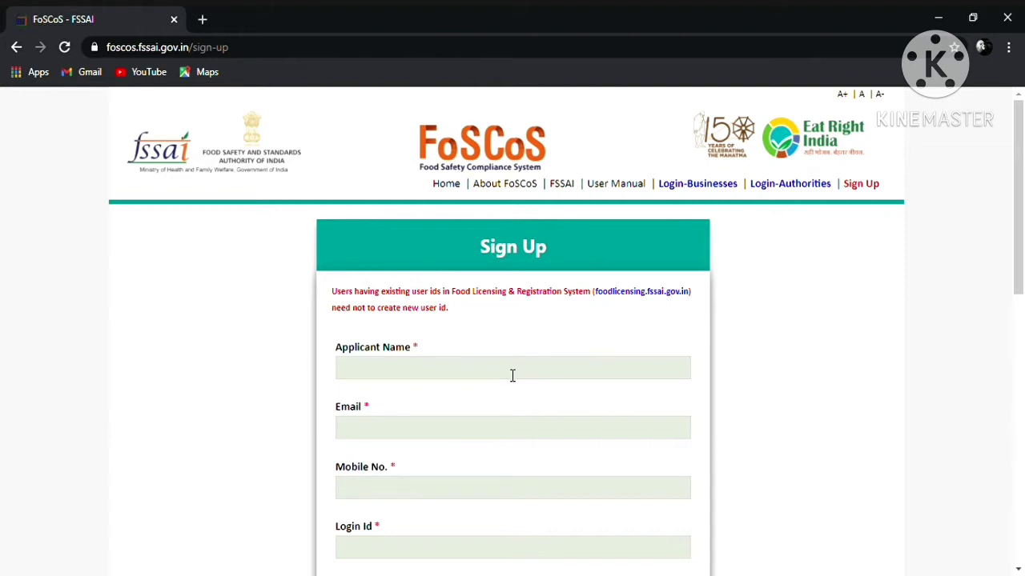
{"action": "scroll", "coordinate": [498, 419], "scroll_direction": "down", "scroll_amount": 1}
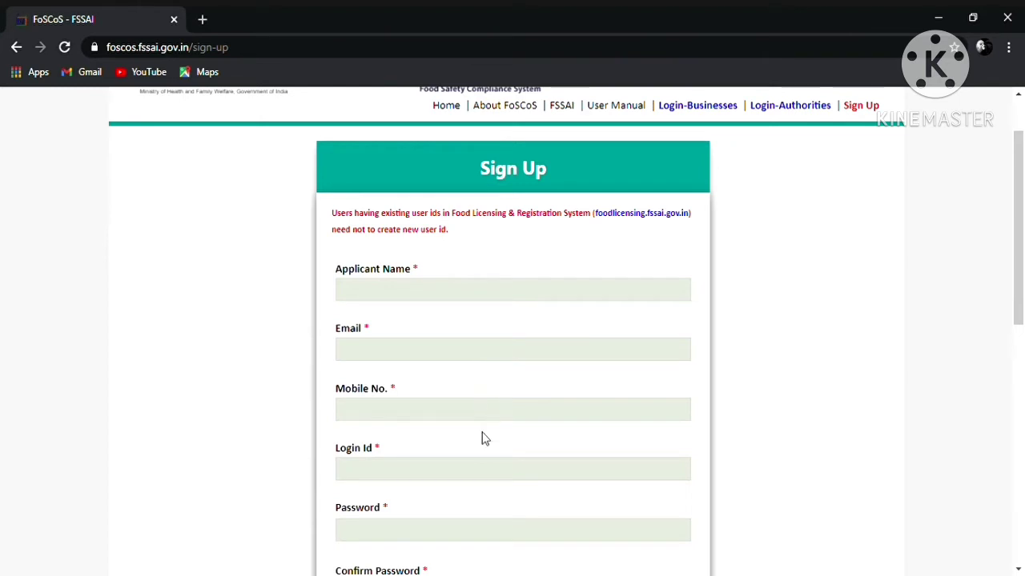
{"action": "scroll", "coordinate": [482, 463], "scroll_direction": "down", "scroll_amount": 1}
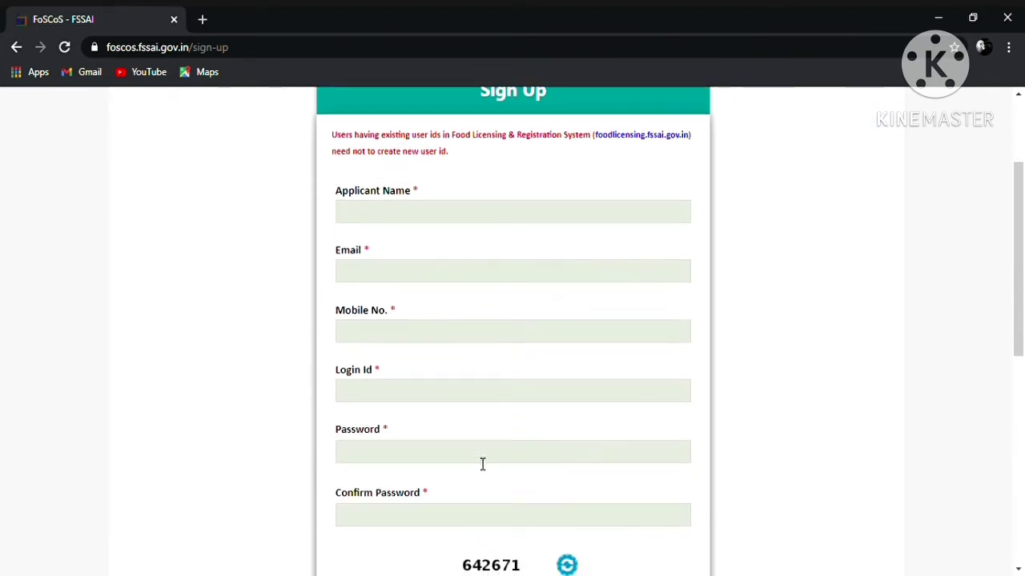
{"action": "scroll", "coordinate": [523, 476], "scroll_direction": "down", "scroll_amount": 1}
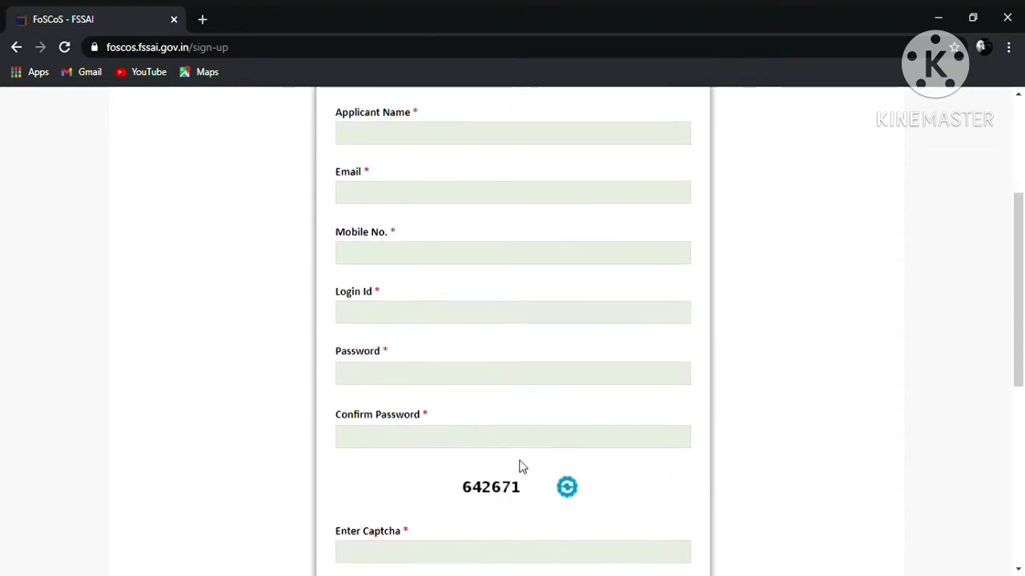
{"action": "scroll", "coordinate": [492, 480], "scroll_direction": "down", "scroll_amount": 2}
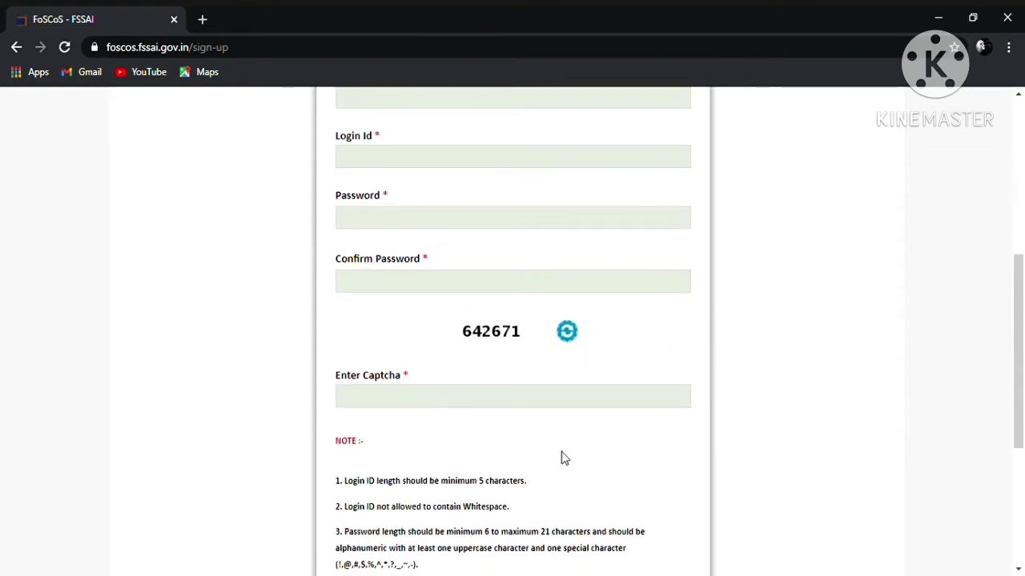
{"action": "scroll", "coordinate": [561, 458], "scroll_direction": "up", "scroll_amount": 5}
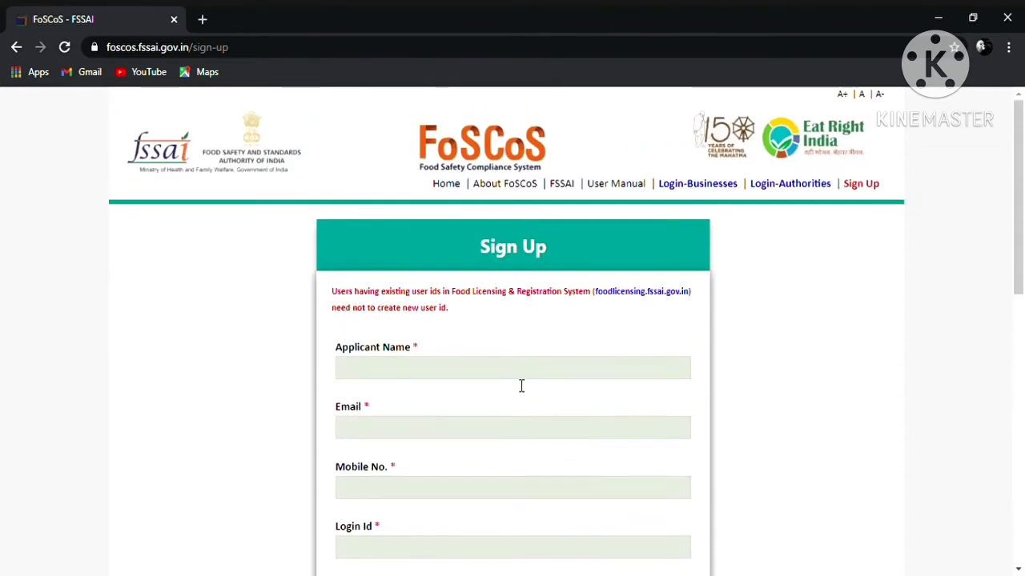
{"action": "left_click", "coordinate": [524, 375]}
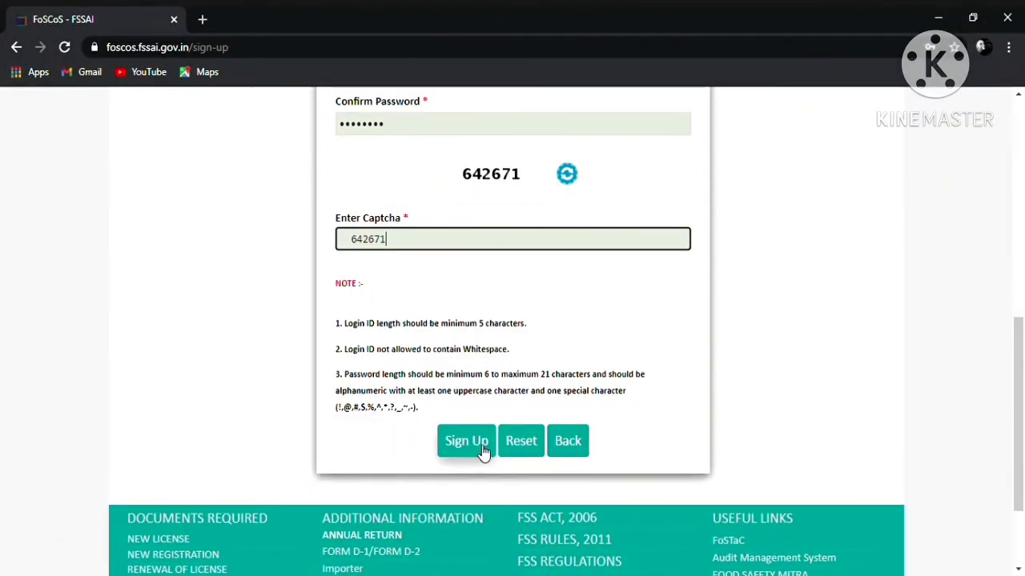
{"action": "left_click", "coordinate": [479, 447]}
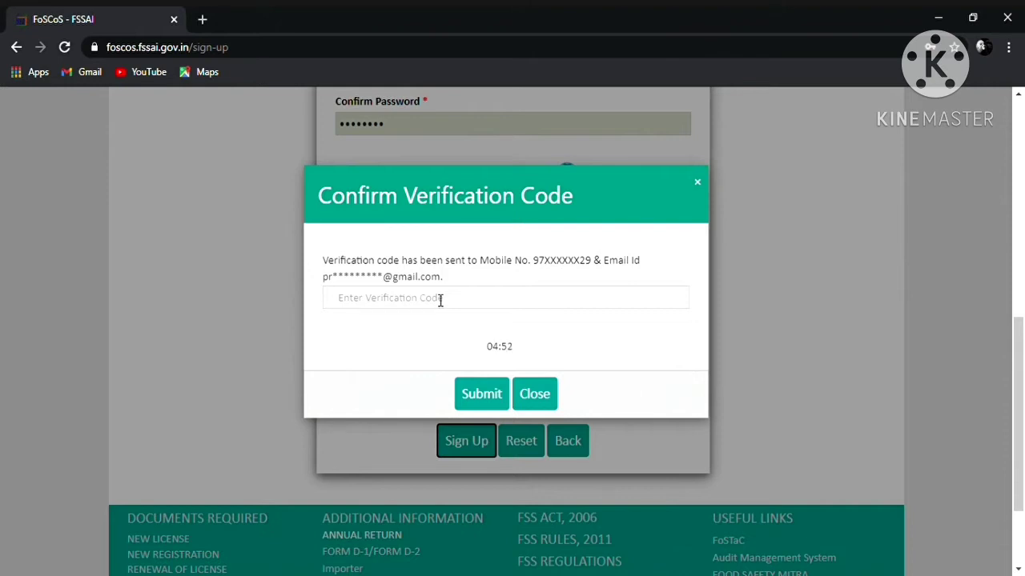
- Enter the received verification code in the confirmation dialog and submit it
{"action": "left_click", "coordinate": [440, 300]}
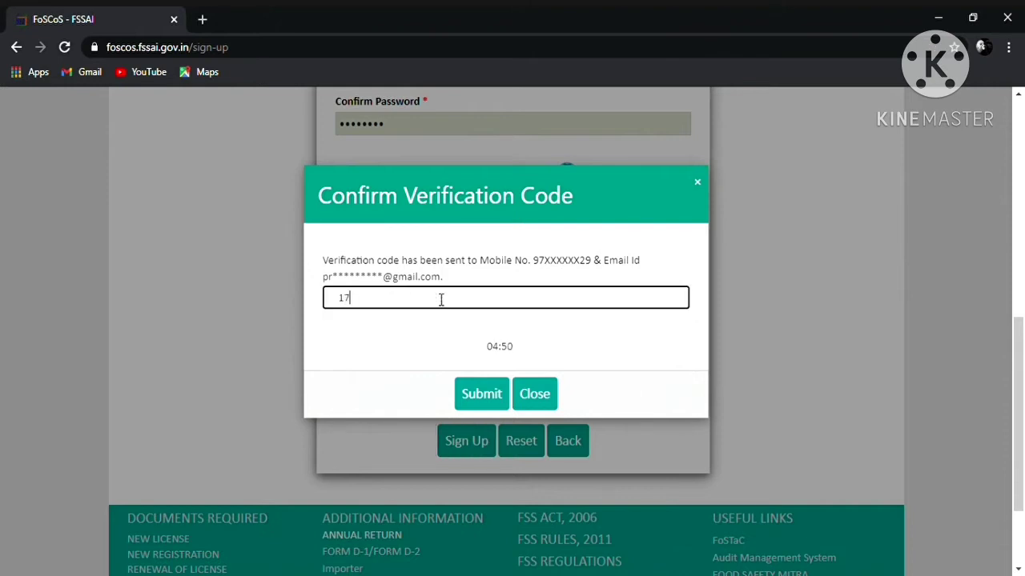
{"action": "left_click", "coordinate": [509, 395]}
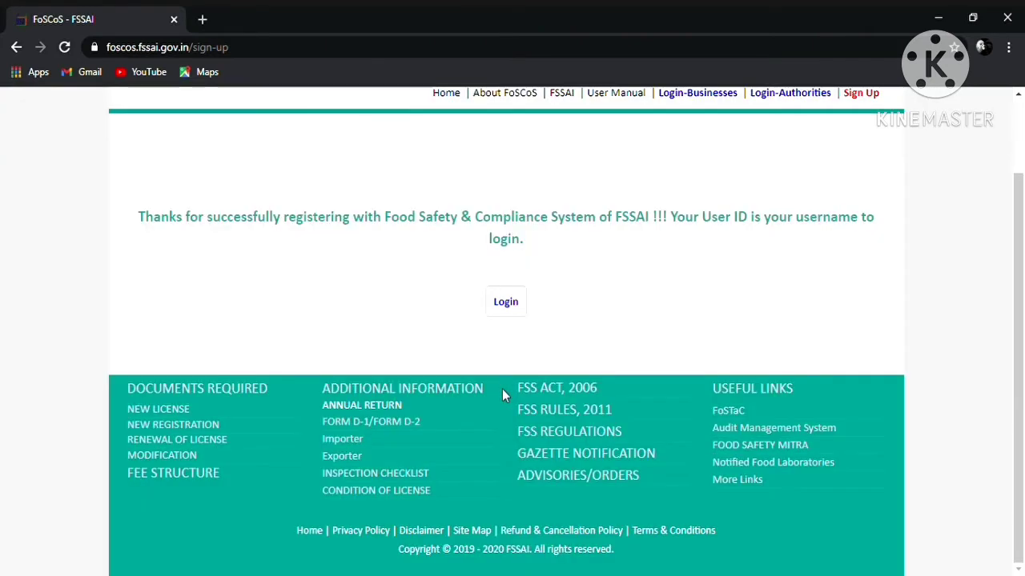
{"action": "scroll", "coordinate": [502, 389], "scroll_direction": "up", "scroll_amount": 1}
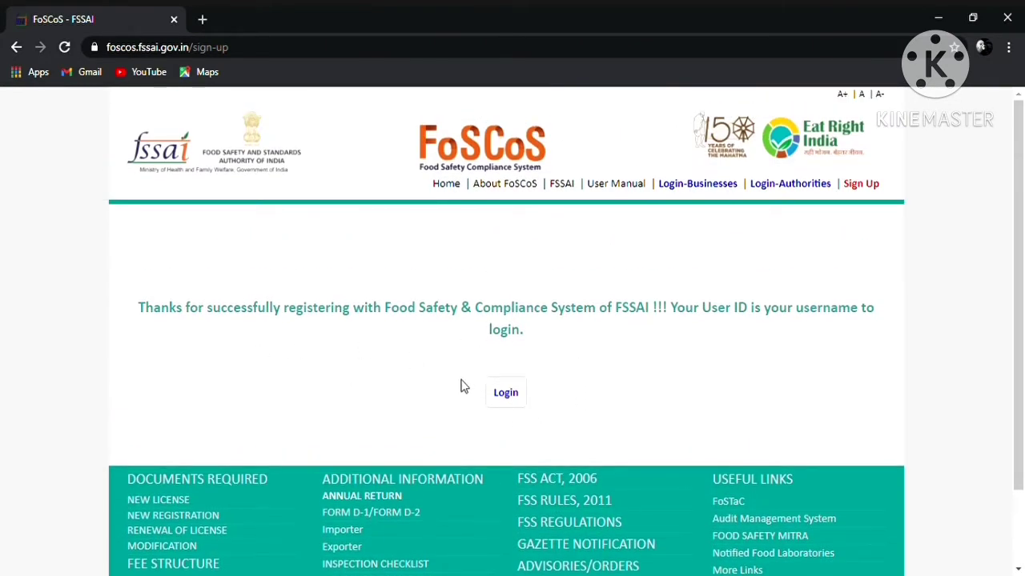
- Log in to the new business account using captcha 848337
{"action": "left_click", "coordinate": [515, 397]}
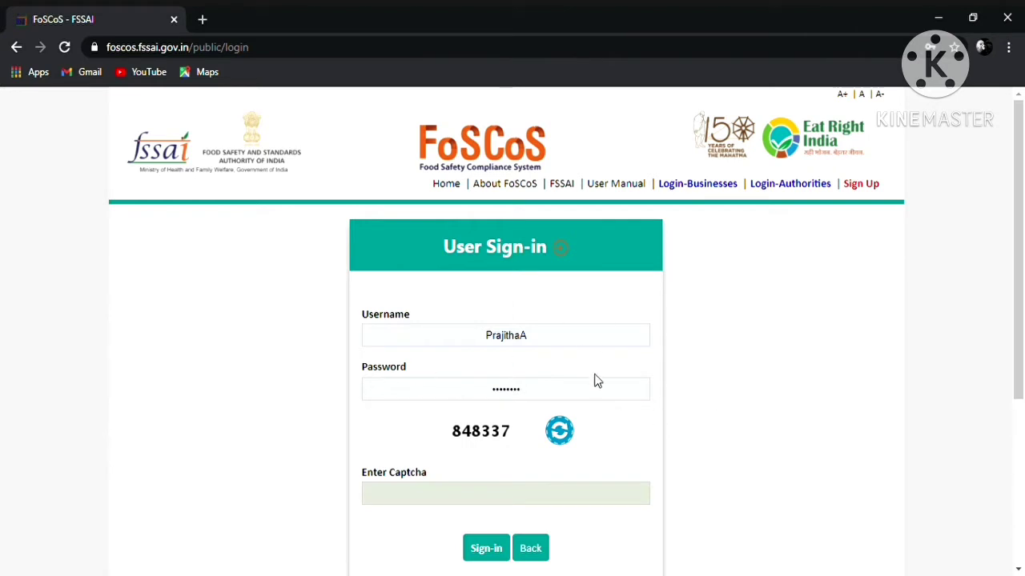
{"action": "scroll", "coordinate": [597, 379], "scroll_direction": "down", "scroll_amount": 1}
{"action": "left_click", "coordinate": [498, 424]}
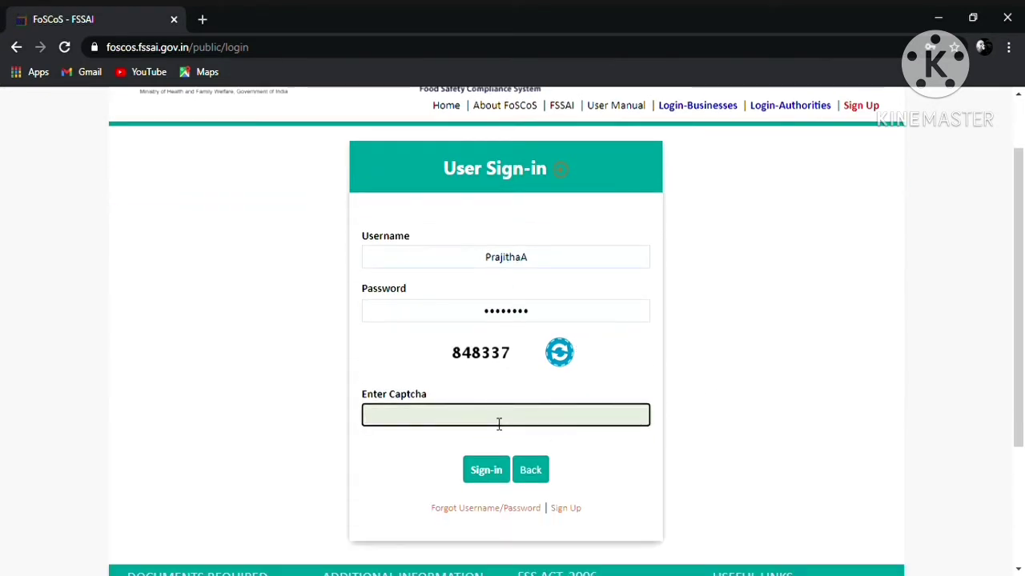
{"action": "type", "text": "848337"}
{"action": "left_click", "coordinate": [503, 473]}
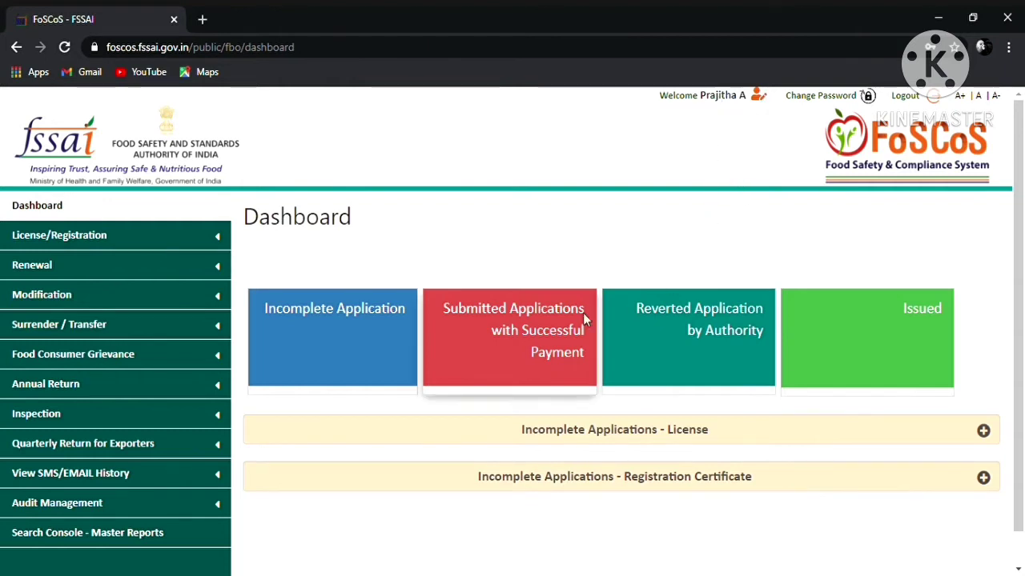
- Start a new licence/registration application from the License/Registration menu
{"action": "left_click", "coordinate": [171, 240]}
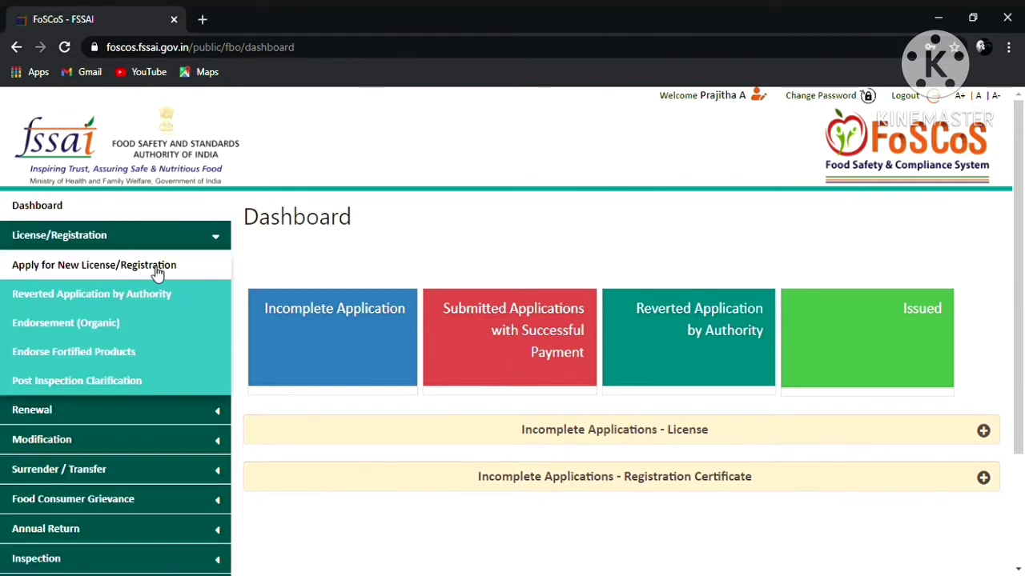
{"action": "left_click", "coordinate": [157, 267]}
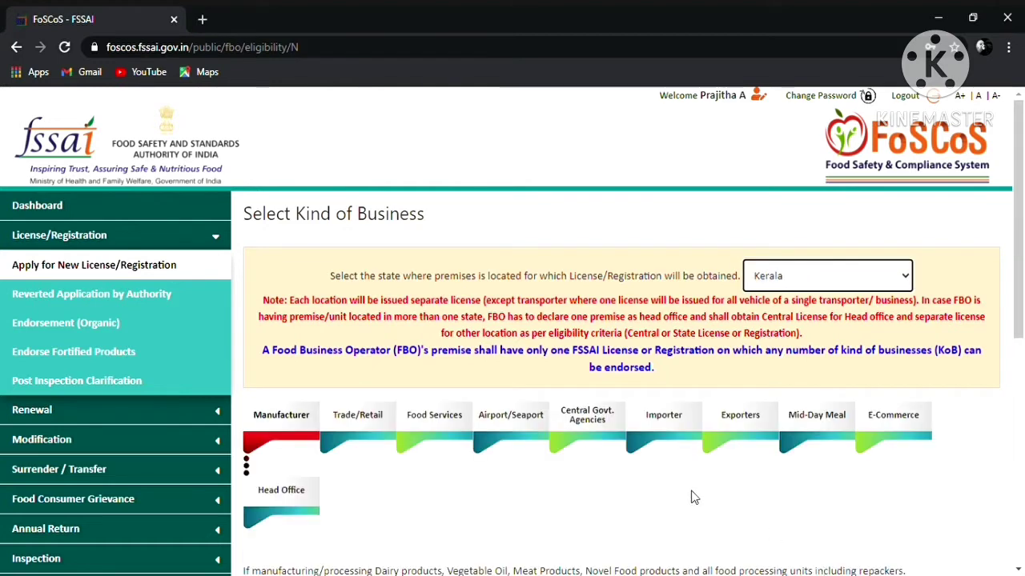
{"action": "scroll", "coordinate": [693, 497], "scroll_direction": "down", "scroll_amount": 1}
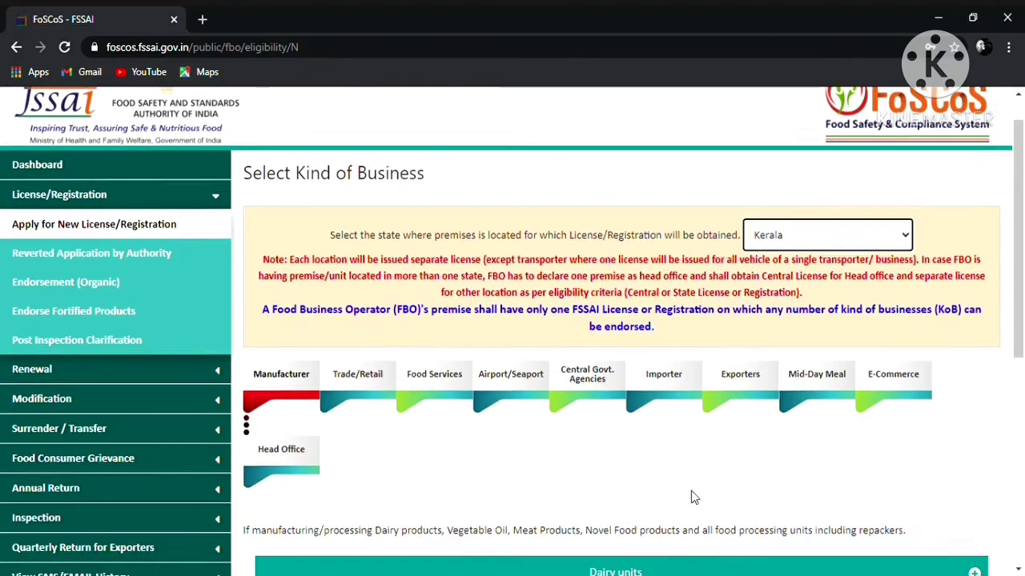
{"action": "scroll", "coordinate": [560, 449], "scroll_direction": "down", "scroll_amount": 1}
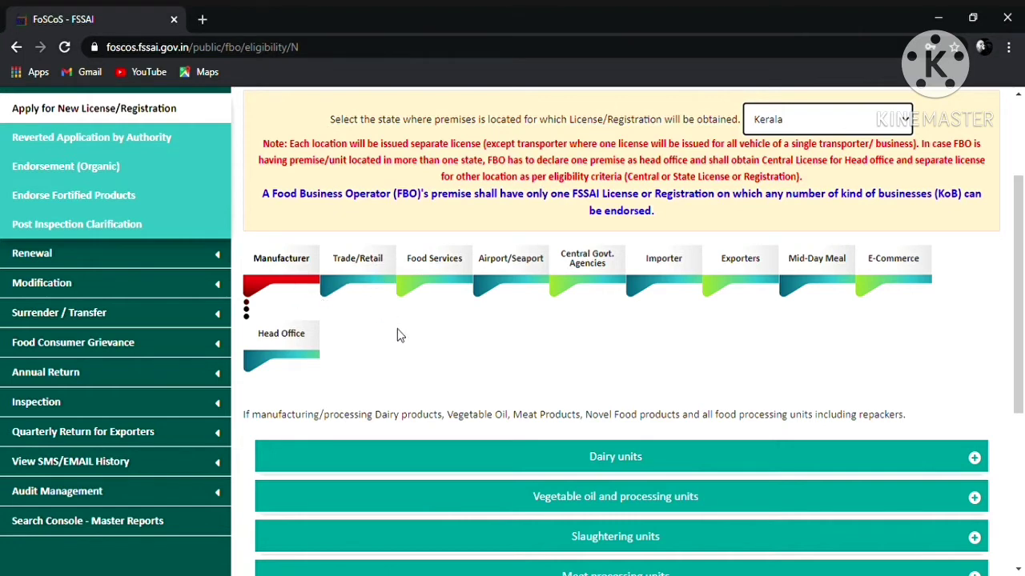
- Select Food Services – Petty Retailer of snacks/tea shops and check its eligibility
{"action": "left_click", "coordinate": [434, 264]}
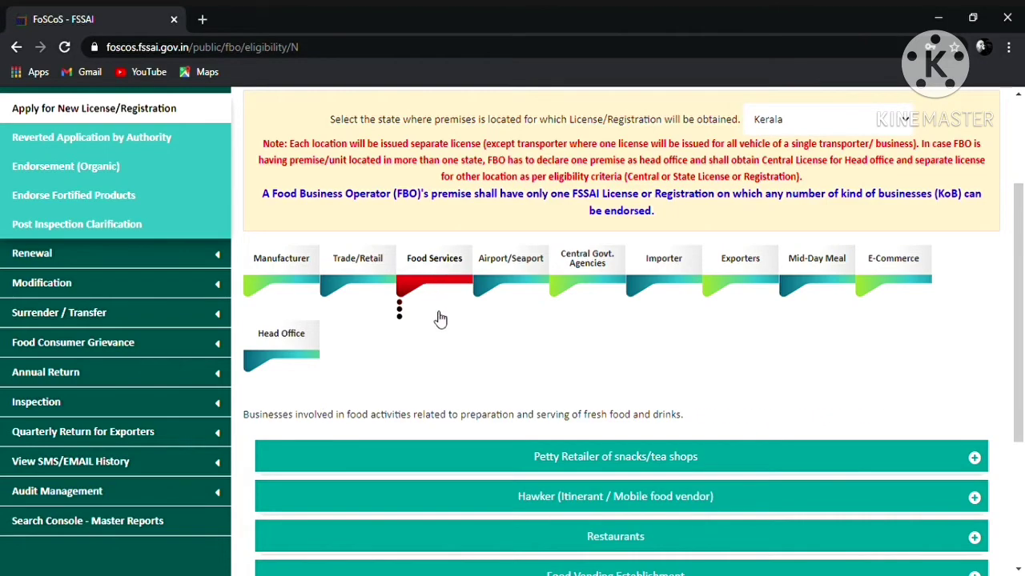
{"action": "scroll", "coordinate": [441, 319], "scroll_direction": "down", "scroll_amount": 1}
{"action": "scroll", "coordinate": [440, 319], "scroll_direction": "down", "scroll_amount": 2}
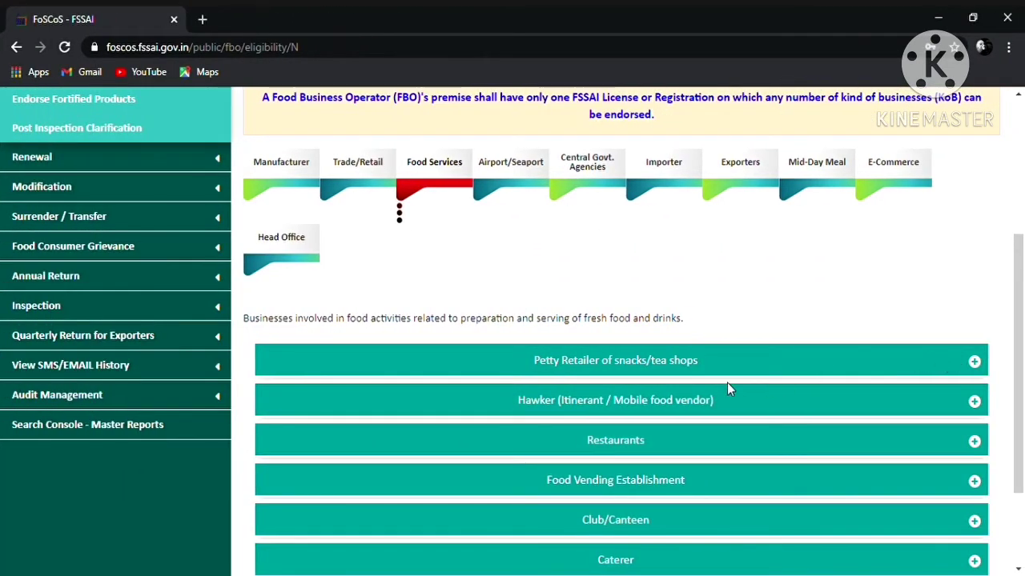
{"action": "left_click", "coordinate": [975, 361]}
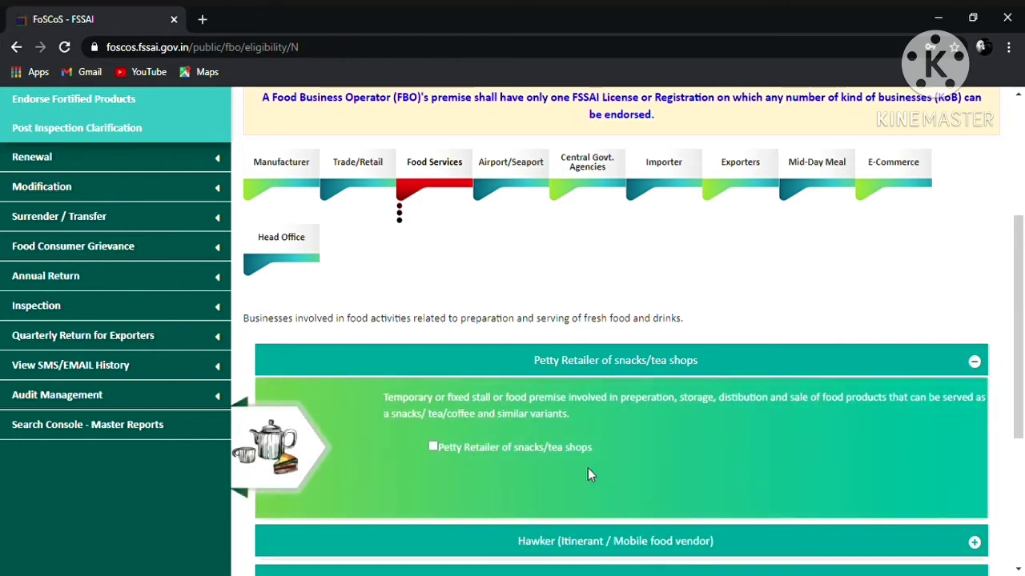
{"action": "left_click", "coordinate": [433, 446]}
{"action": "scroll", "coordinate": [620, 472], "scroll_direction": "down", "scroll_amount": 4}
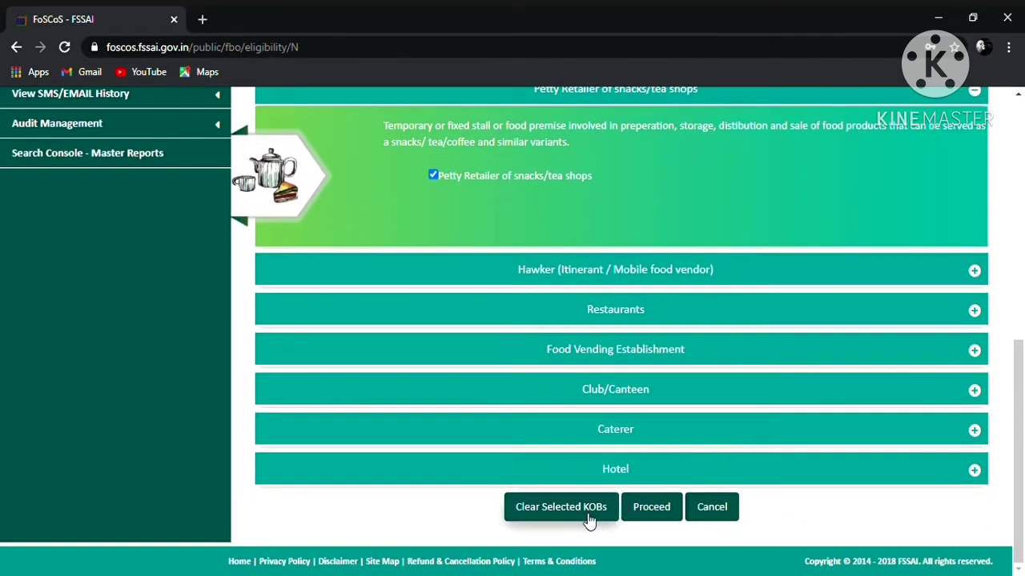
{"action": "left_click", "coordinate": [652, 513]}
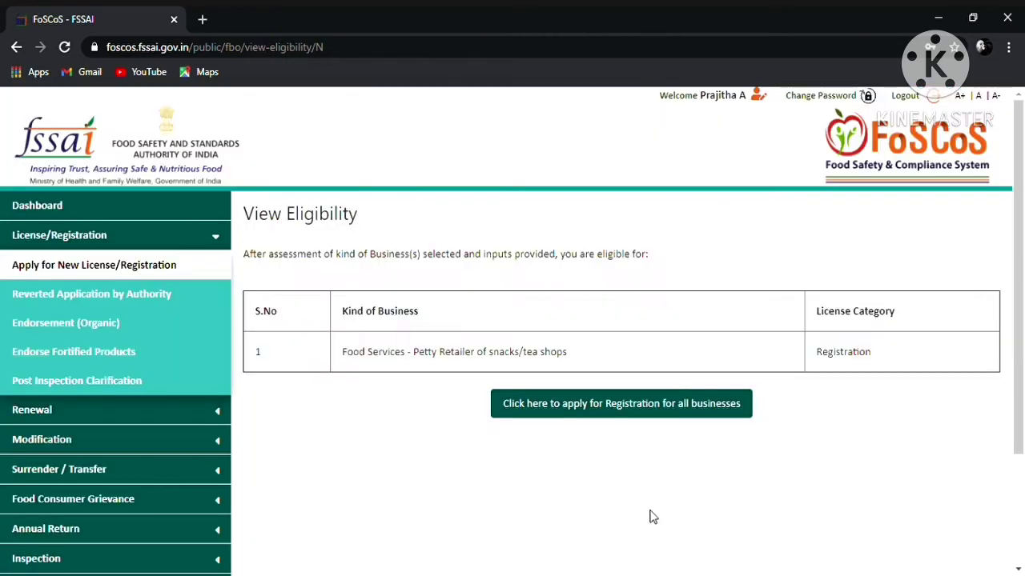
- Begin the Form A registration and enter the applicant's name under Applicant Details
{"action": "left_click", "coordinate": [611, 420]}
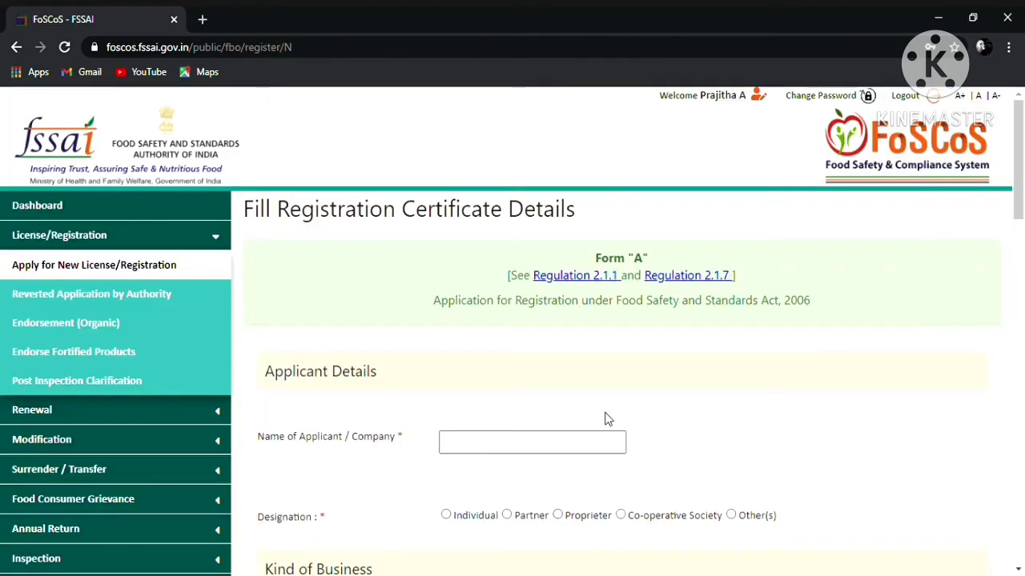
{"action": "left_click", "coordinate": [528, 453]}
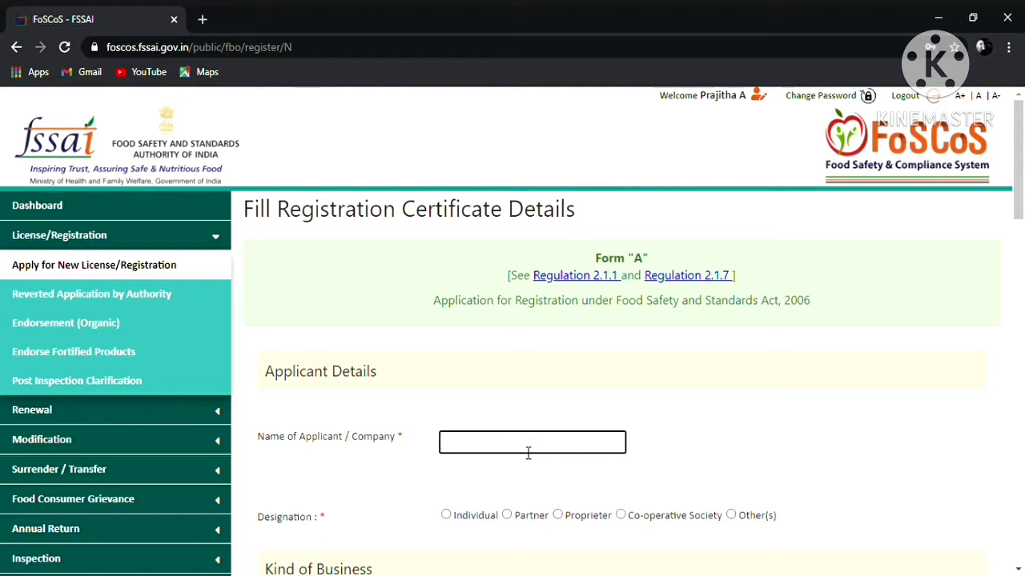
{"action": "type", "text": "pRAJITHA a"}
{"action": "scroll", "coordinate": [529, 454], "scroll_direction": "down", "scroll_amount": 1}
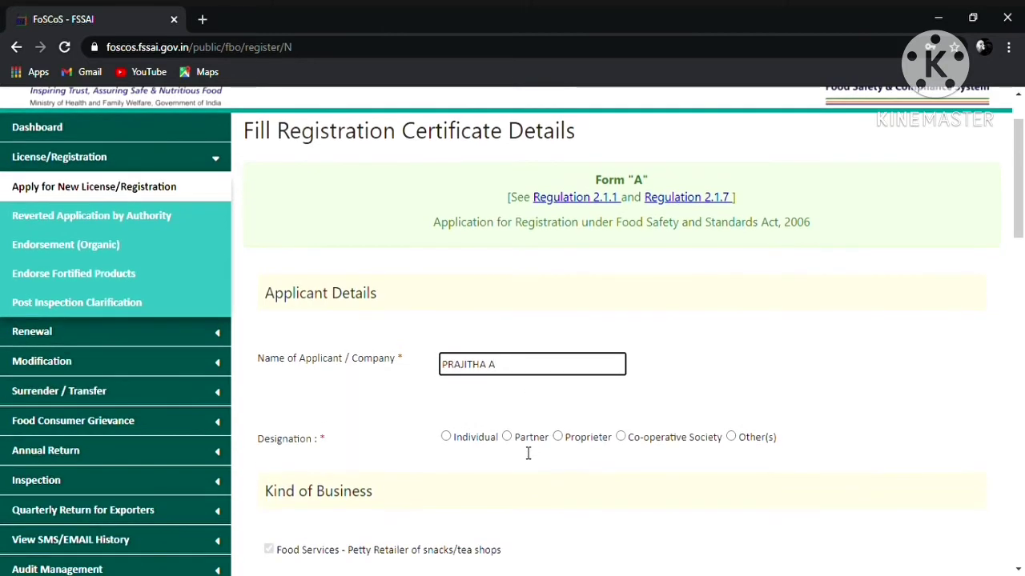
{"action": "scroll", "coordinate": [522, 453], "scroll_direction": "down", "scroll_amount": 1}
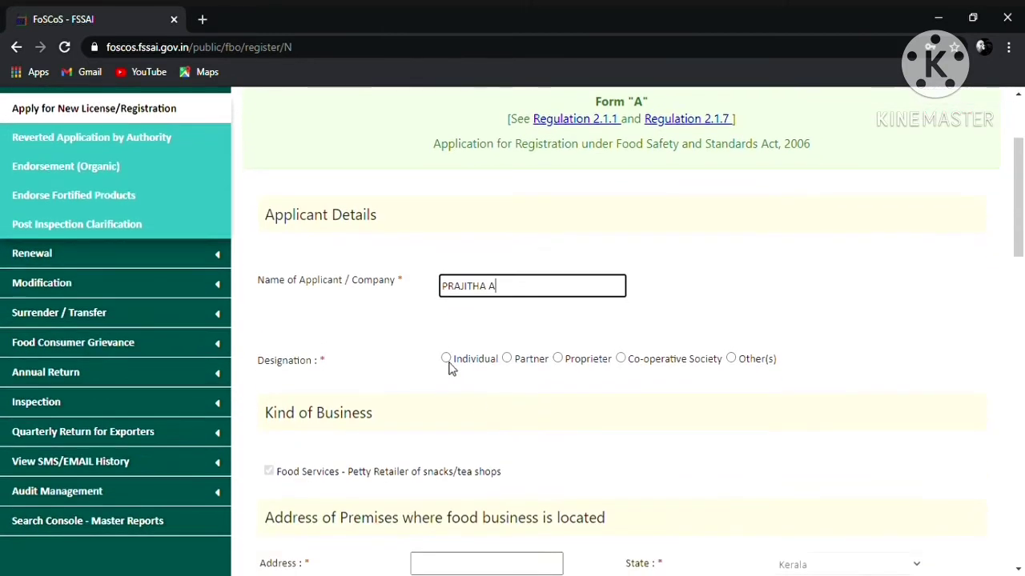
- Mark the applicant as Individual, enter the premises address, and choose district Palakkad
{"action": "left_click", "coordinate": [445, 360]}
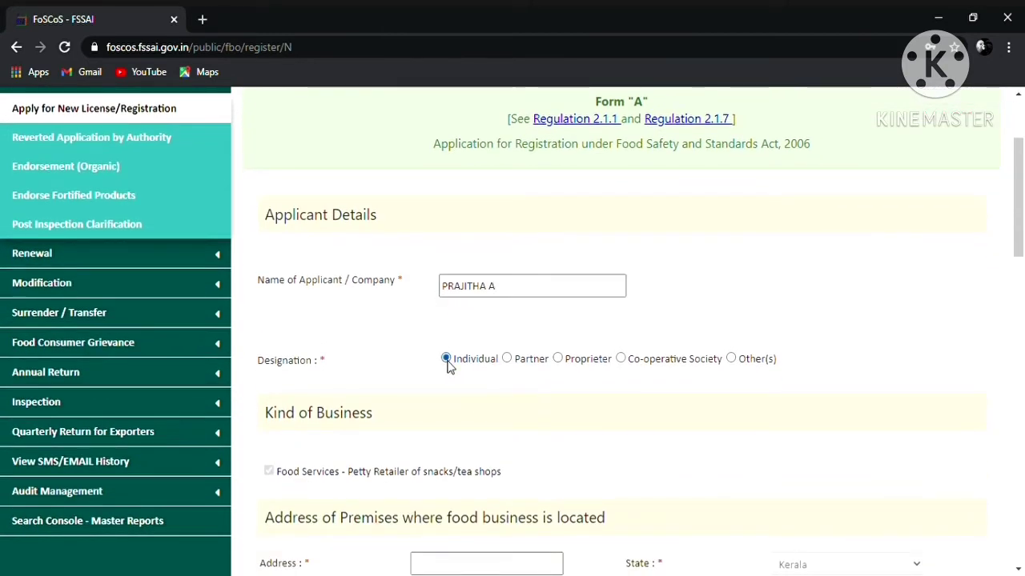
{"action": "scroll", "coordinate": [774, 476], "scroll_direction": "down", "scroll_amount": 2}
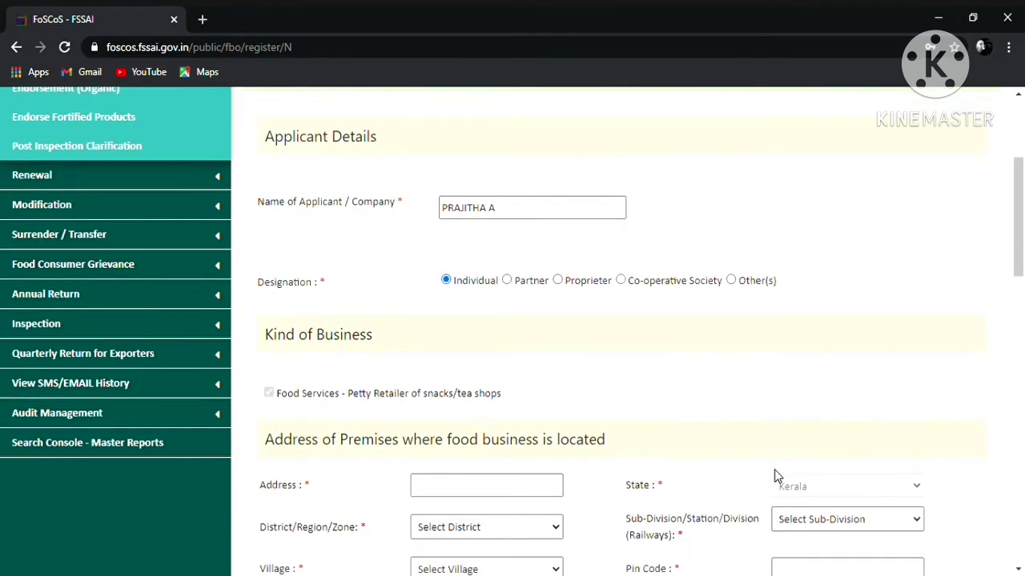
{"action": "left_click", "coordinate": [520, 419]}
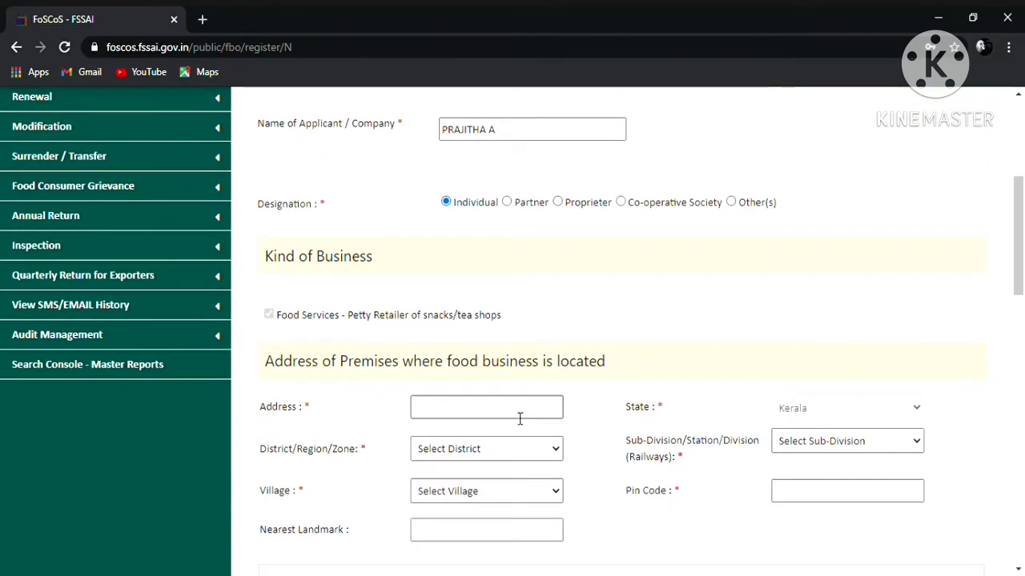
{"action": "left_click", "coordinate": [520, 419]}
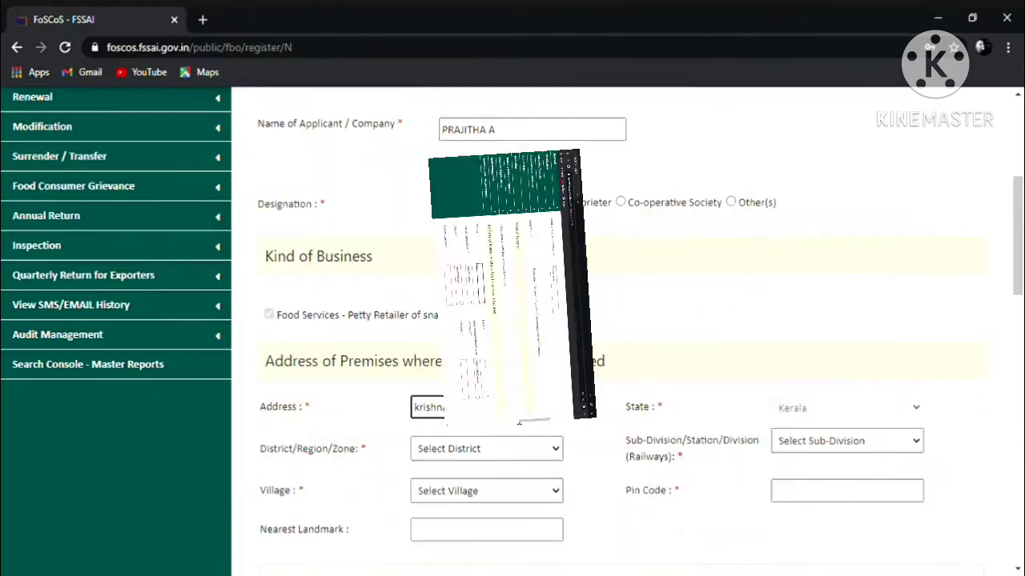
{"action": "left_click", "coordinate": [517, 453]}
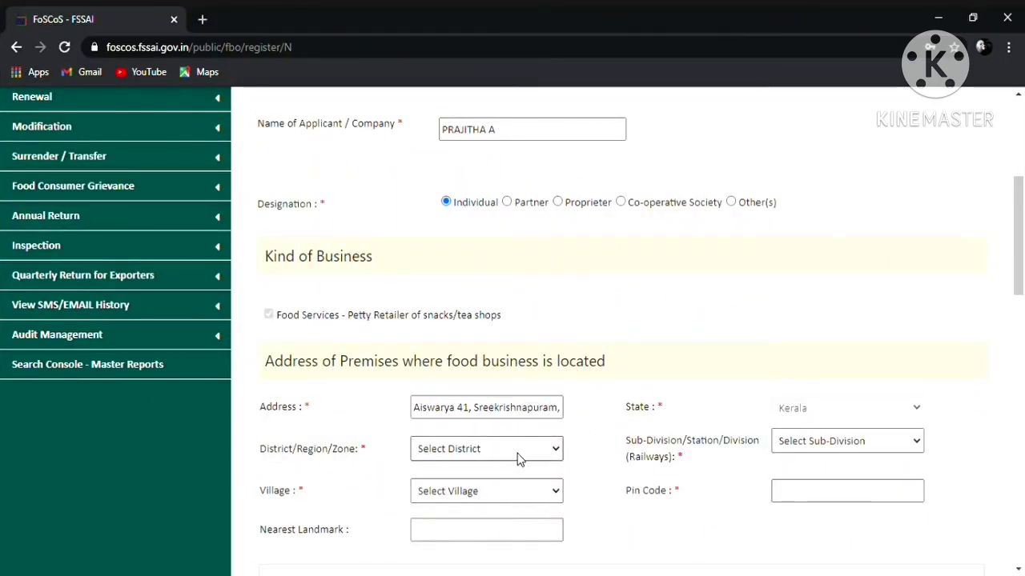
{"action": "left_click", "coordinate": [478, 371]}
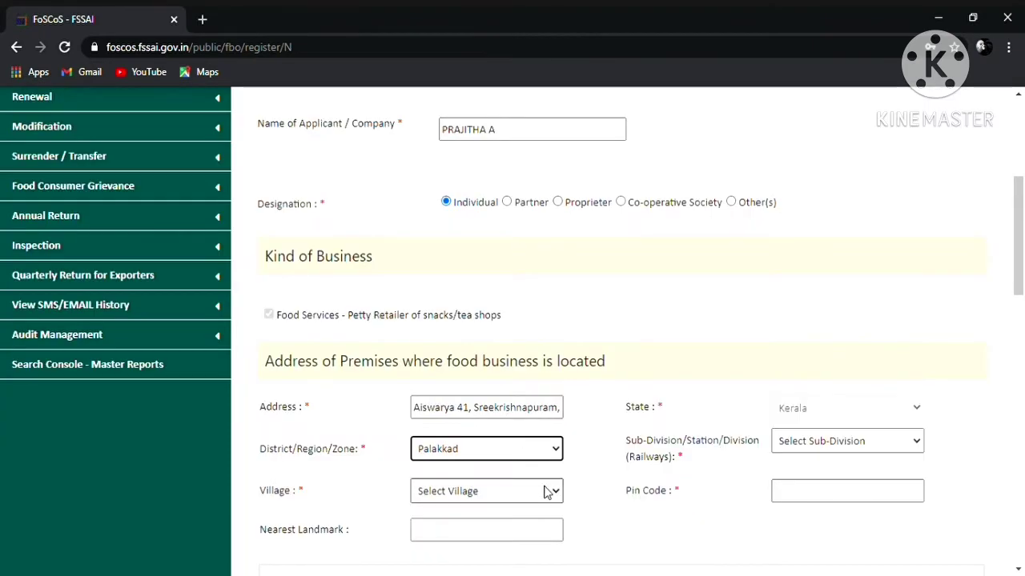
- Set sub-division to Ottapalam Circle, village to N/A, and enter the premises pin code
{"action": "scroll", "coordinate": [549, 489], "scroll_direction": "down", "scroll_amount": 2}
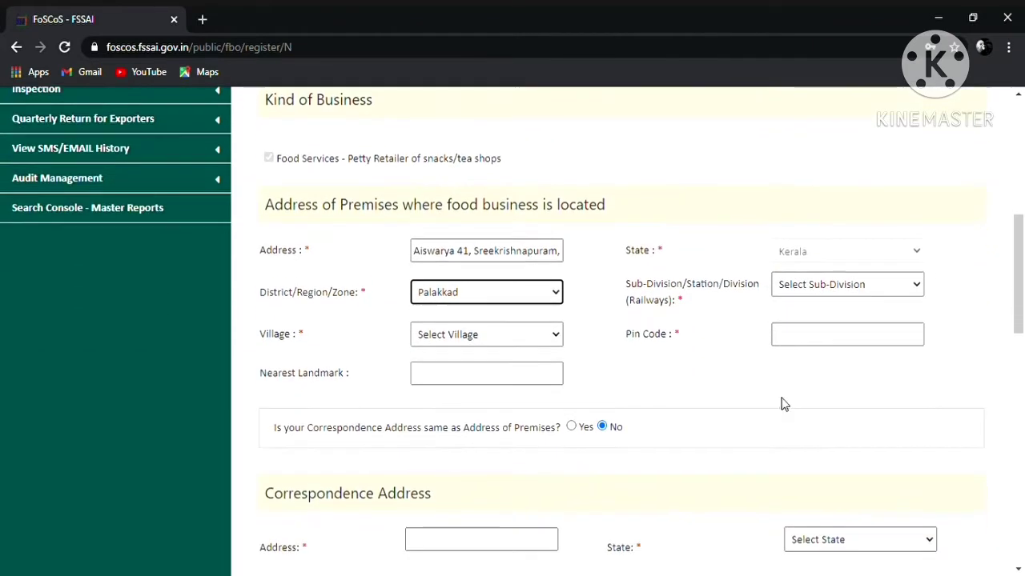
{"action": "left_click", "coordinate": [842, 297]}
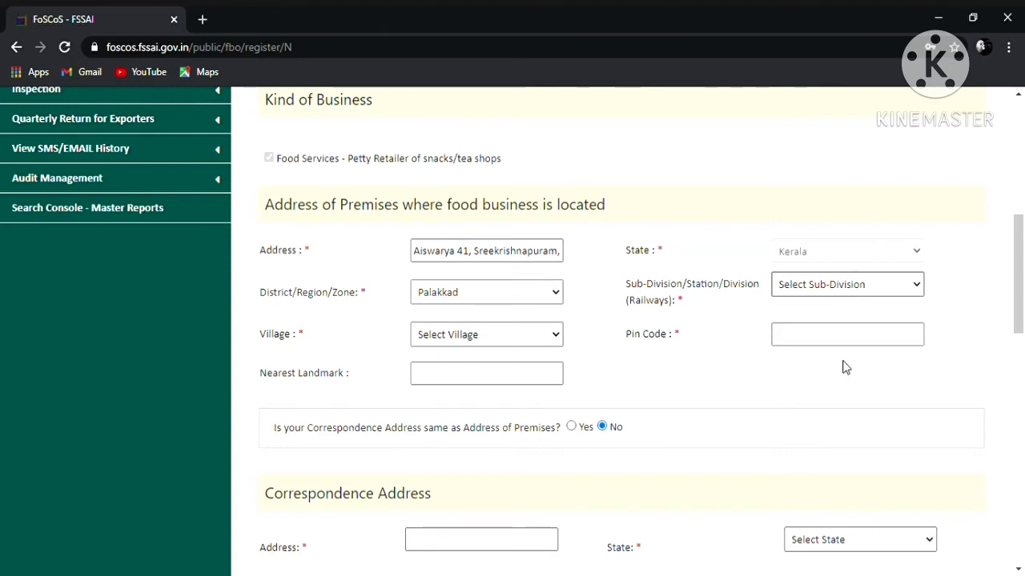
{"action": "left_click", "coordinate": [842, 411]}
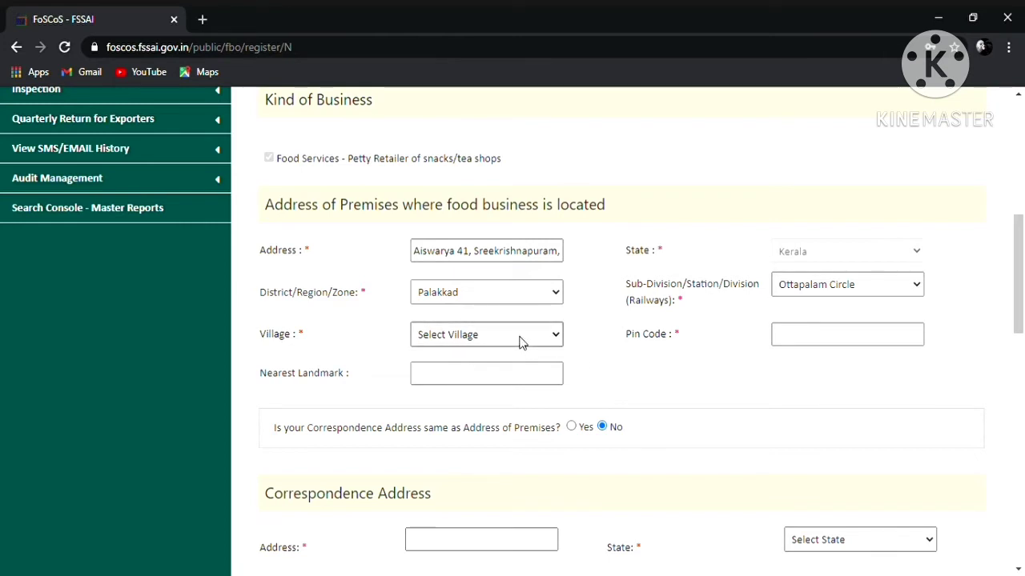
{"action": "left_click", "coordinate": [460, 376]}
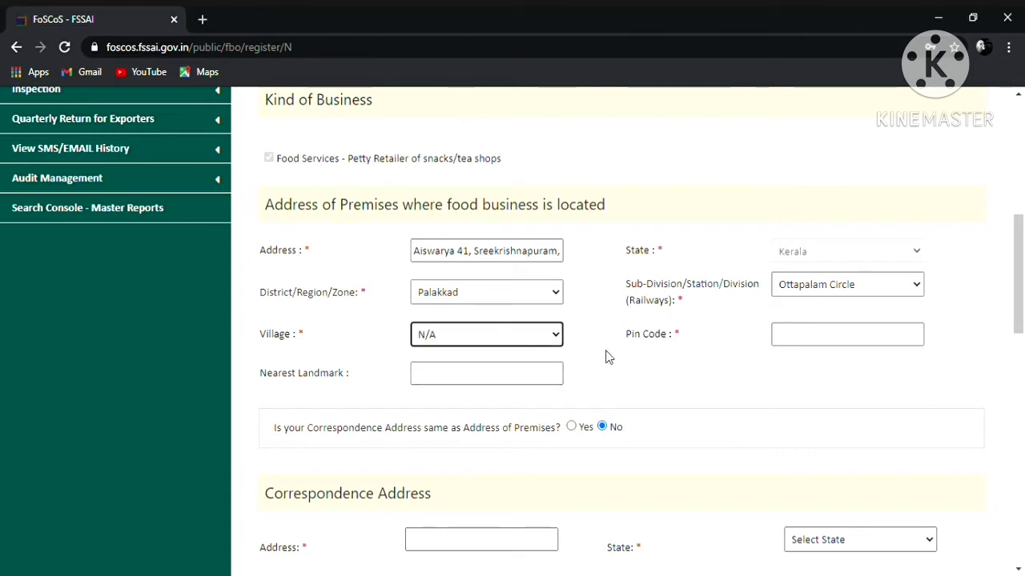
{"action": "scroll", "coordinate": [574, 357], "scroll_direction": "down", "scroll_amount": 2}
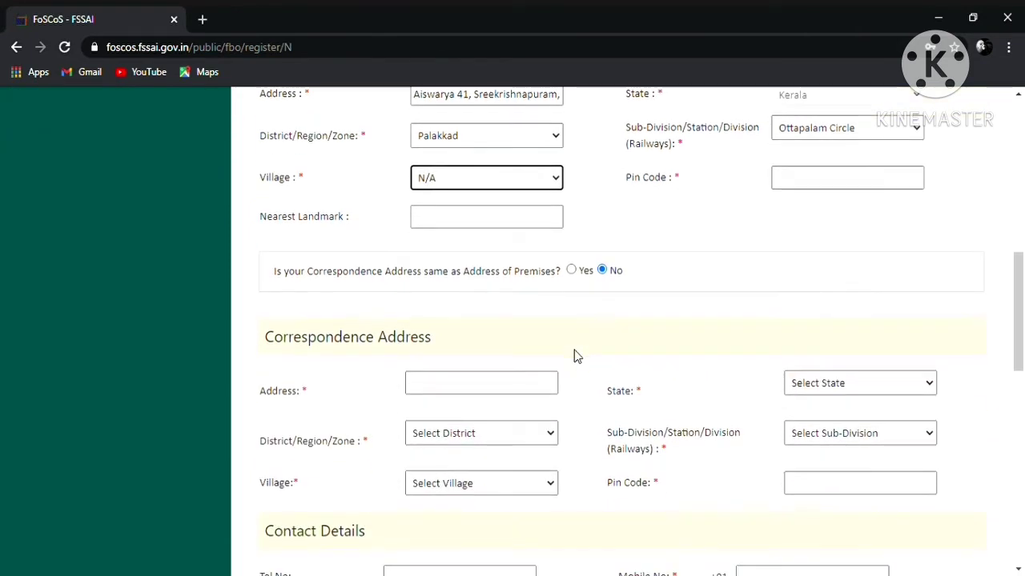
{"action": "left_click", "coordinate": [806, 192]}
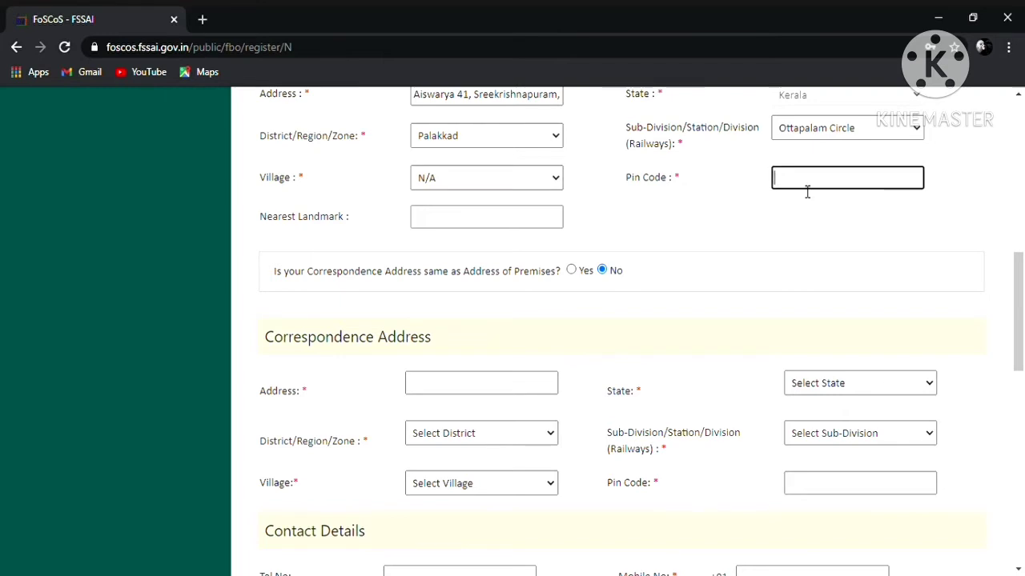
{"action": "type", "text": "679513"}
{"action": "left_click", "coordinate": [490, 195]}
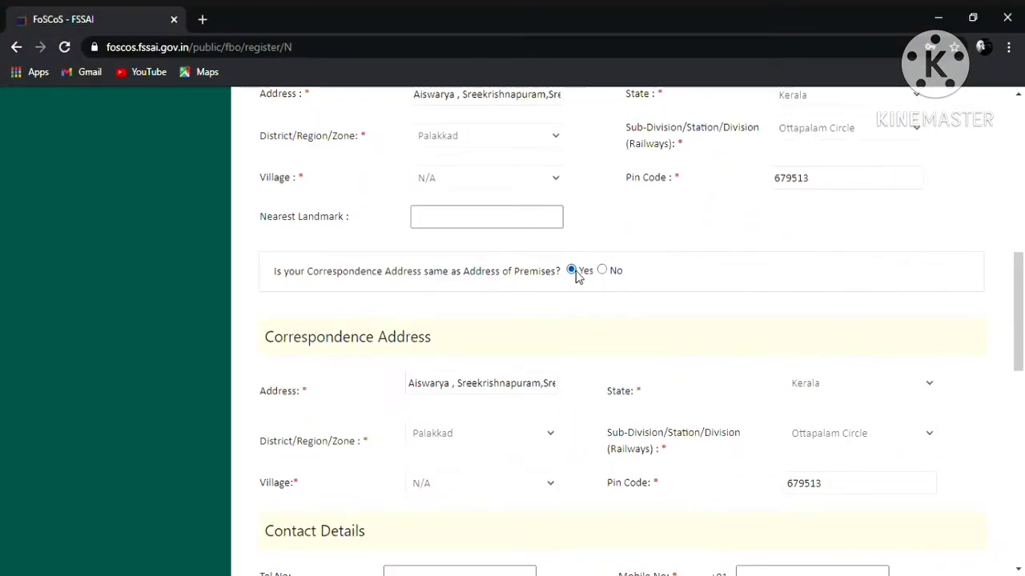
- Enter the applicant's mobile number and the contact person's name under Contact Details
{"action": "scroll", "coordinate": [578, 277], "scroll_direction": "down", "scroll_amount": 2}
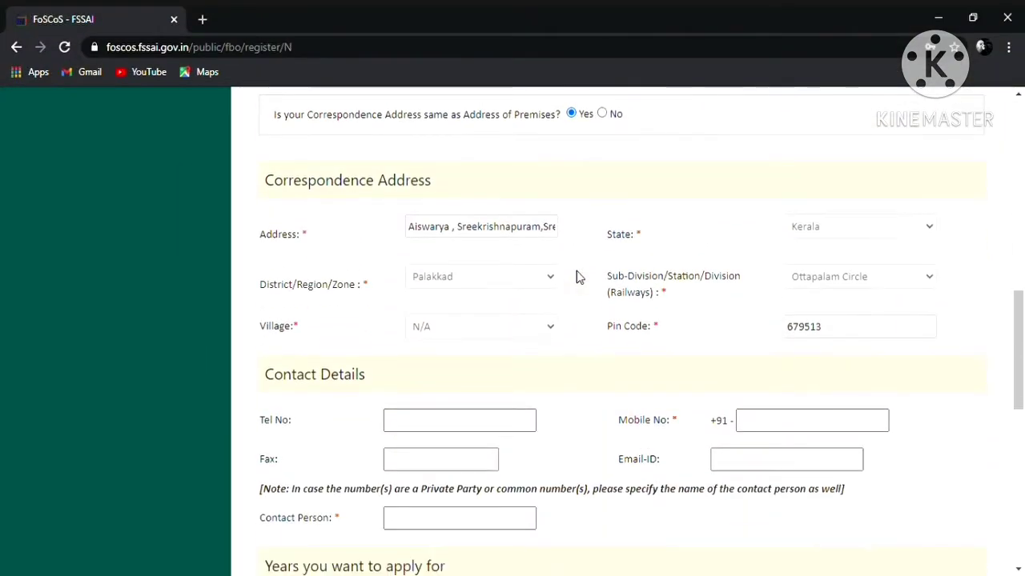
{"action": "left_click", "coordinate": [763, 430]}
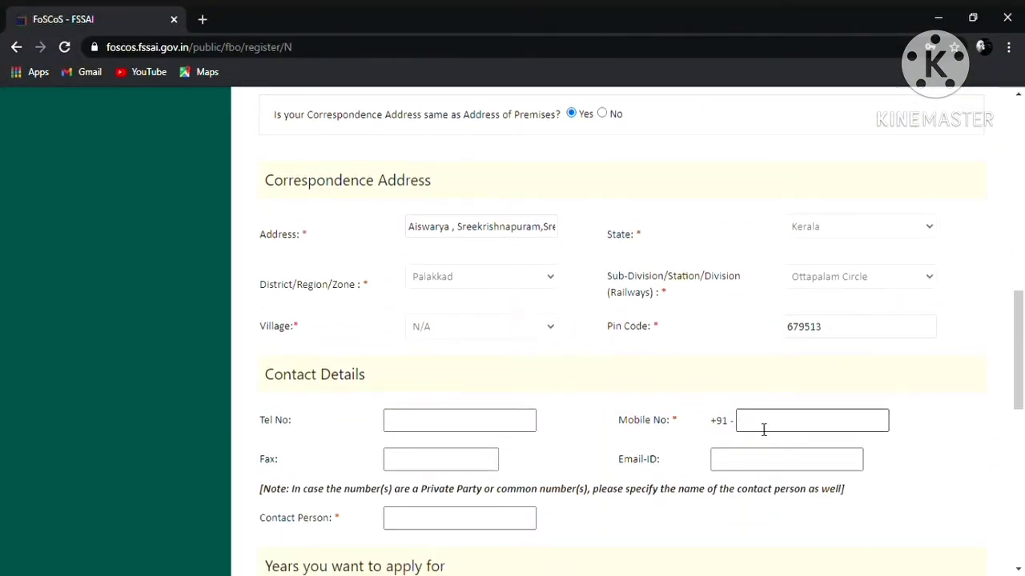
{"action": "left_click", "coordinate": [764, 430]}
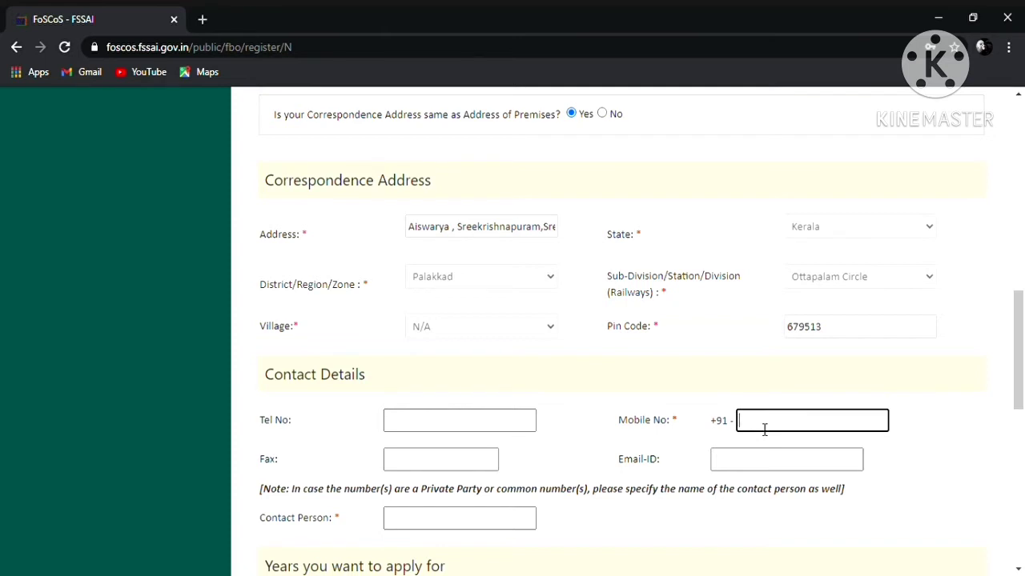
{"action": "scroll", "coordinate": [773, 467], "scroll_direction": "down", "scroll_amount": 2}
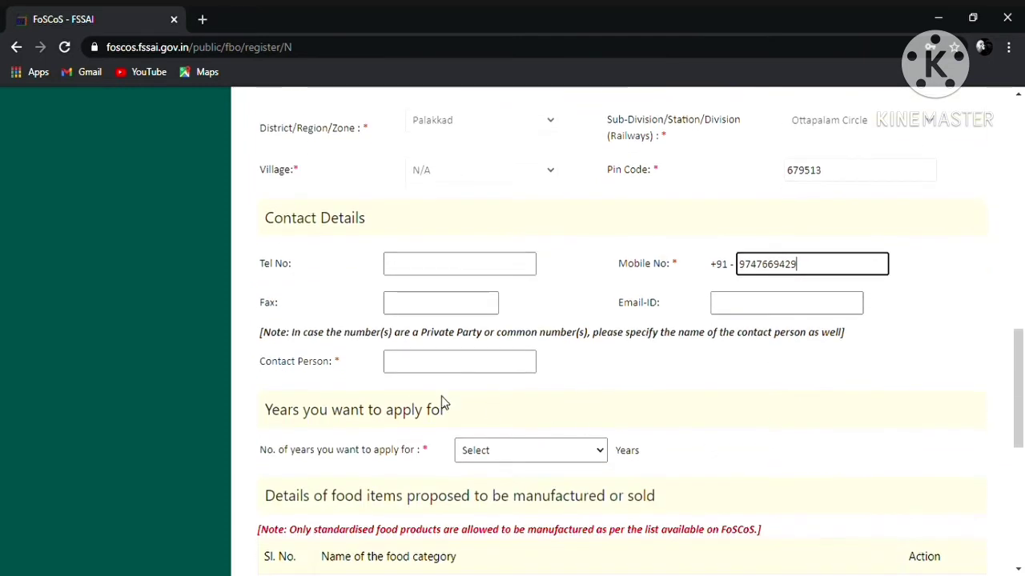
{"action": "left_click", "coordinate": [492, 366]}
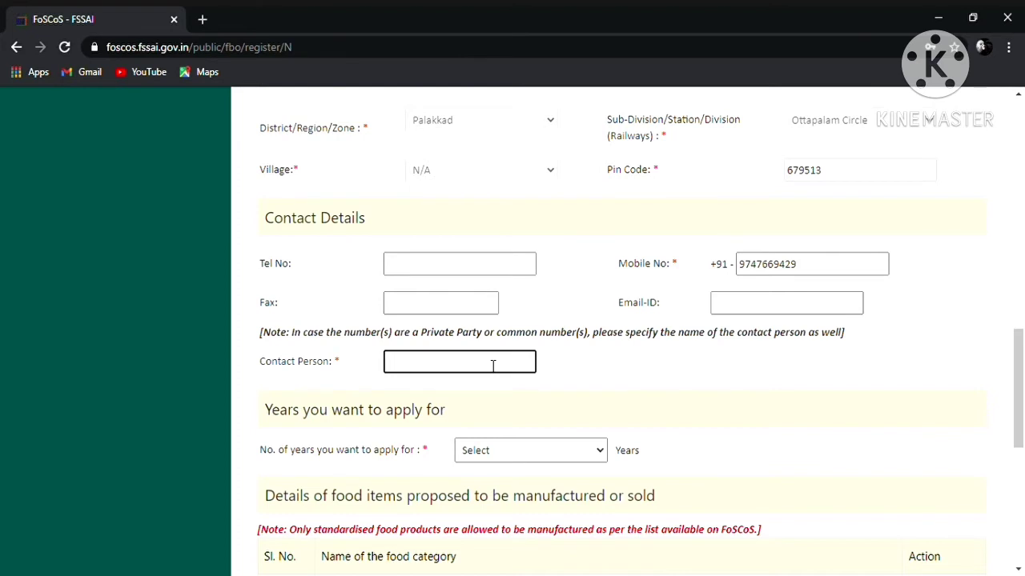
{"action": "type", "text": "Prajitha A"}
{"action": "left_click", "coordinate": [516, 450]}
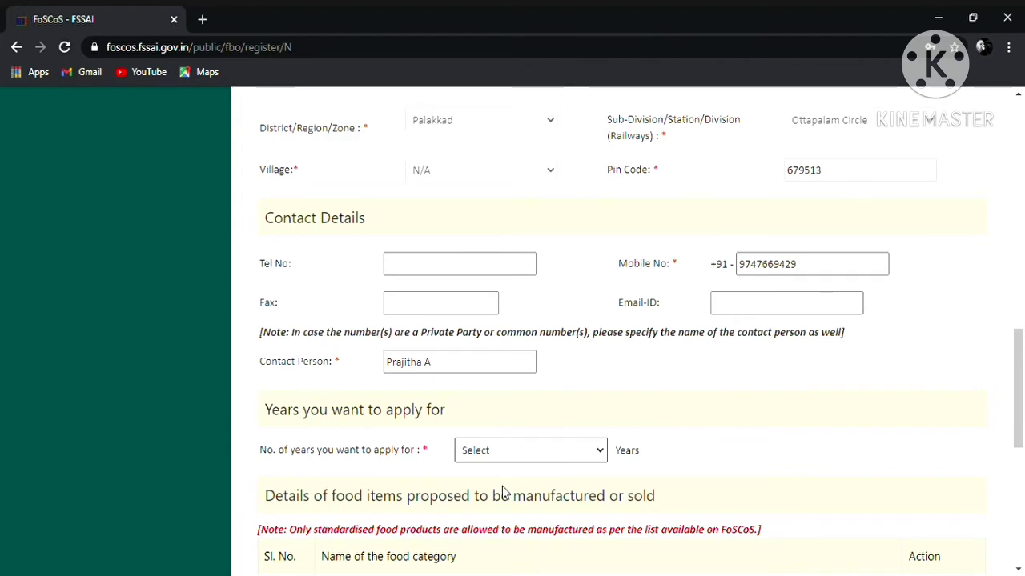
- Apply for 5 years, add 07 - Bakery products, set water supply to Private, and save
{"action": "left_click", "coordinate": [469, 555]}
{"action": "scroll", "coordinate": [430, 256], "scroll_direction": "down", "scroll_amount": 2}
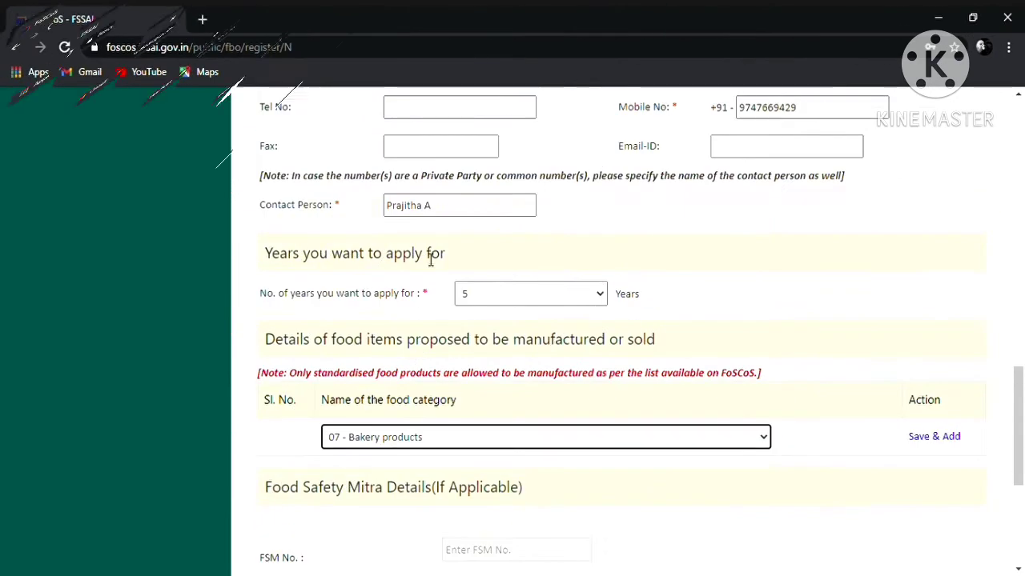
{"action": "left_click", "coordinate": [934, 436]}
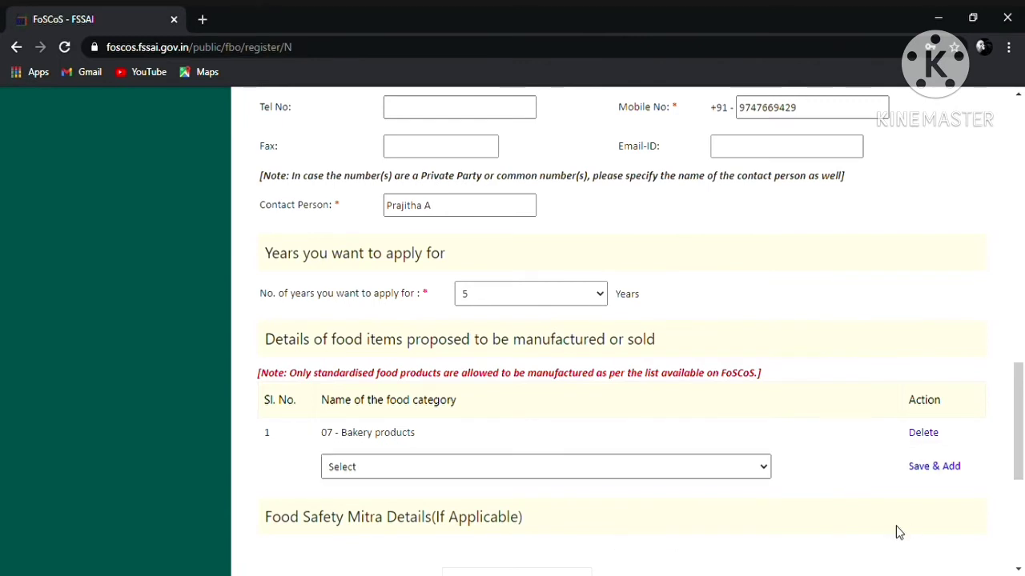
{"action": "scroll", "coordinate": [880, 556], "scroll_direction": "down", "scroll_amount": 2}
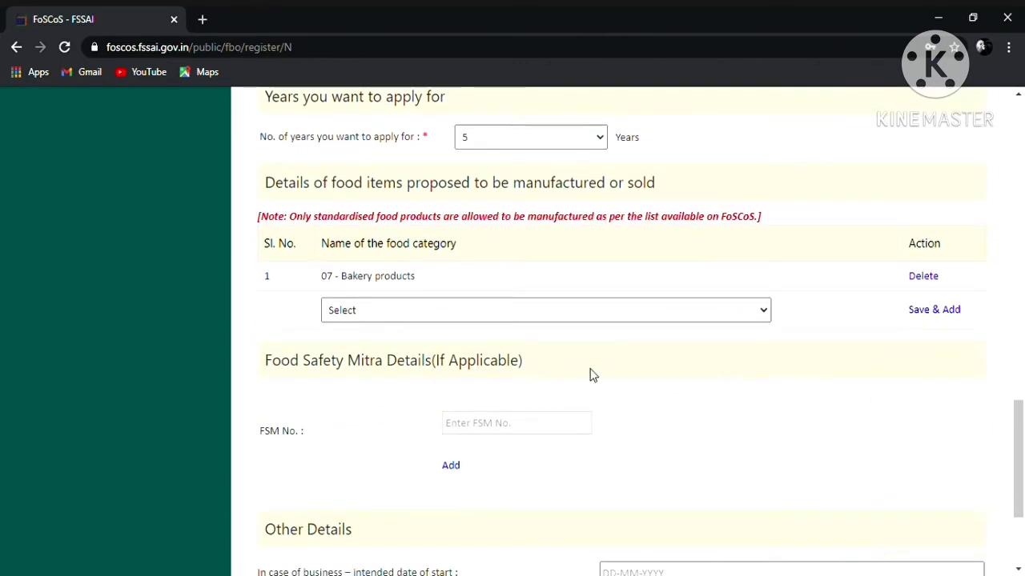
{"action": "scroll", "coordinate": [593, 373], "scroll_direction": "down", "scroll_amount": 3}
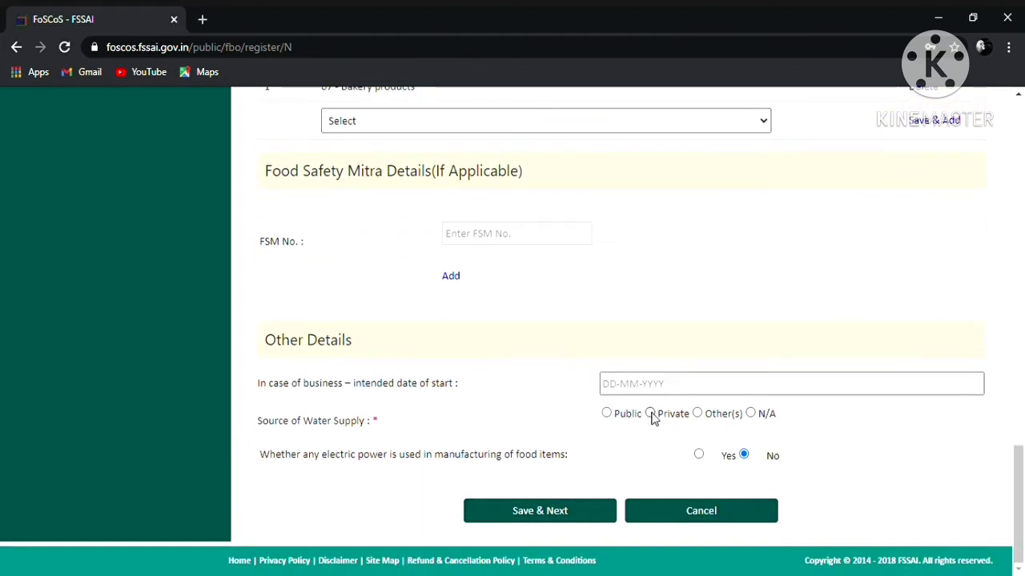
{"action": "left_click", "coordinate": [651, 415]}
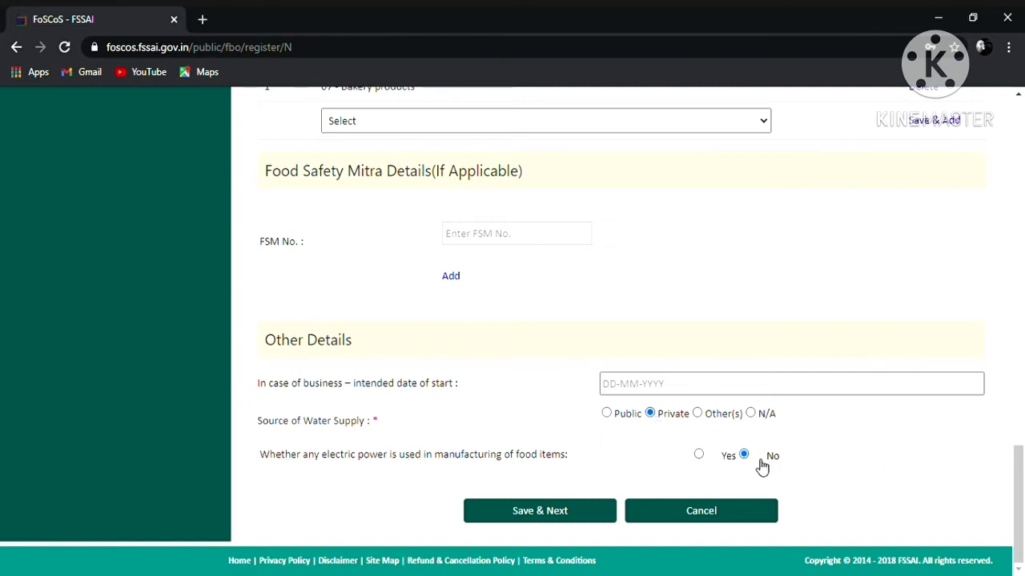
{"action": "left_click", "coordinate": [581, 512]}
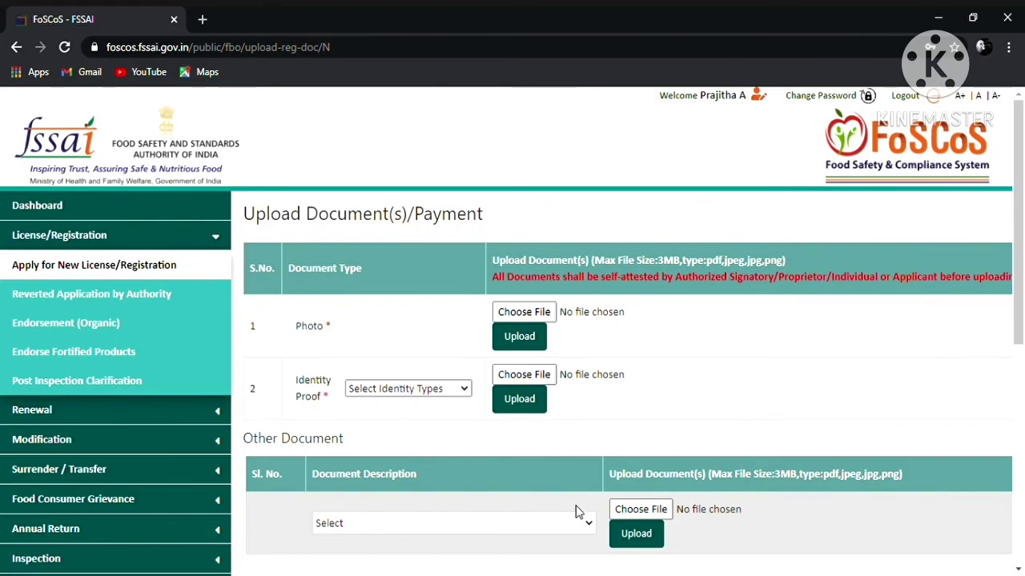
- Choose and upload the applicant's photo image
{"action": "left_click", "coordinate": [520, 312]}
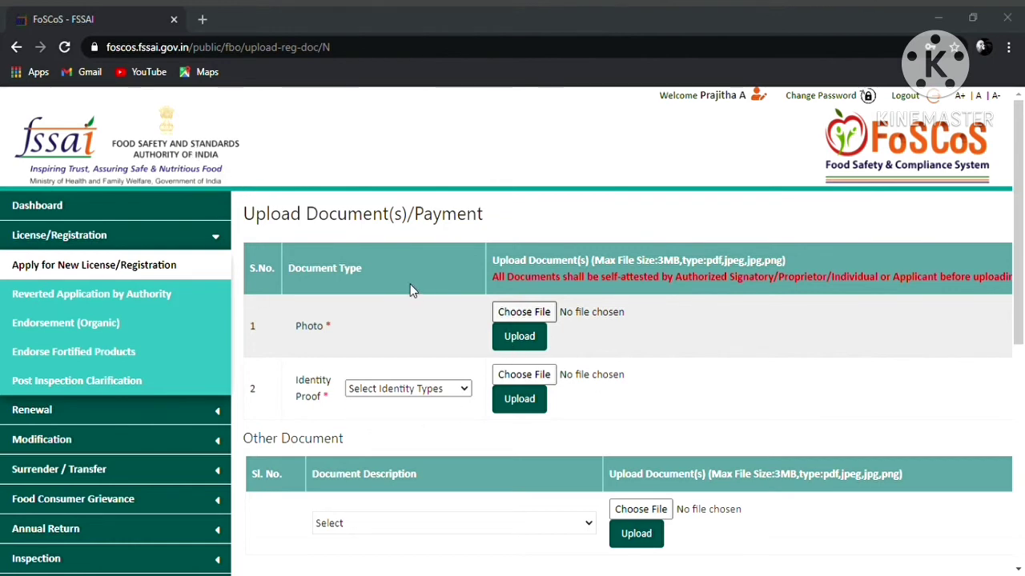
{"action": "left_click", "coordinate": [375, 270]}
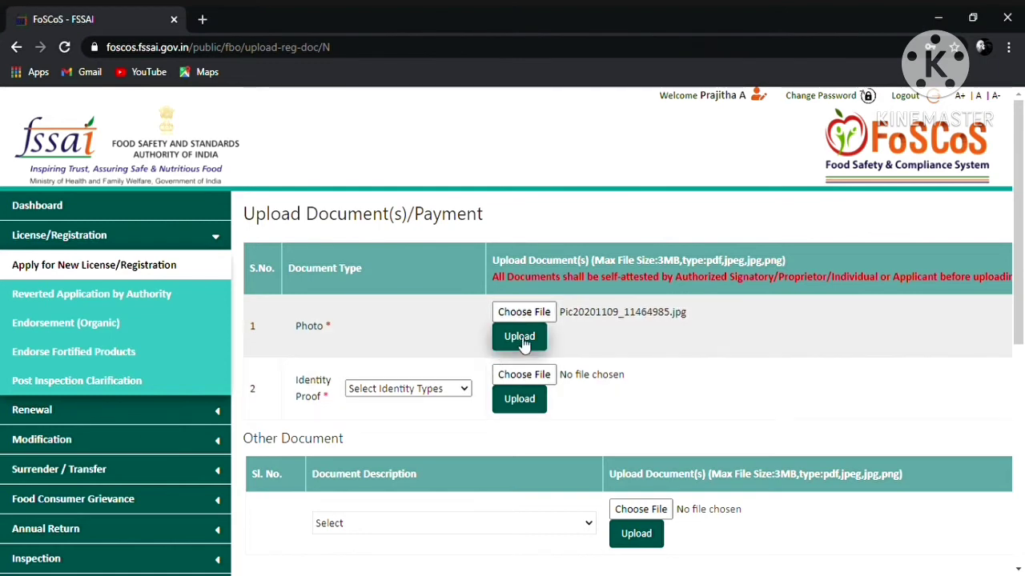
{"action": "left_click", "coordinate": [521, 339]}
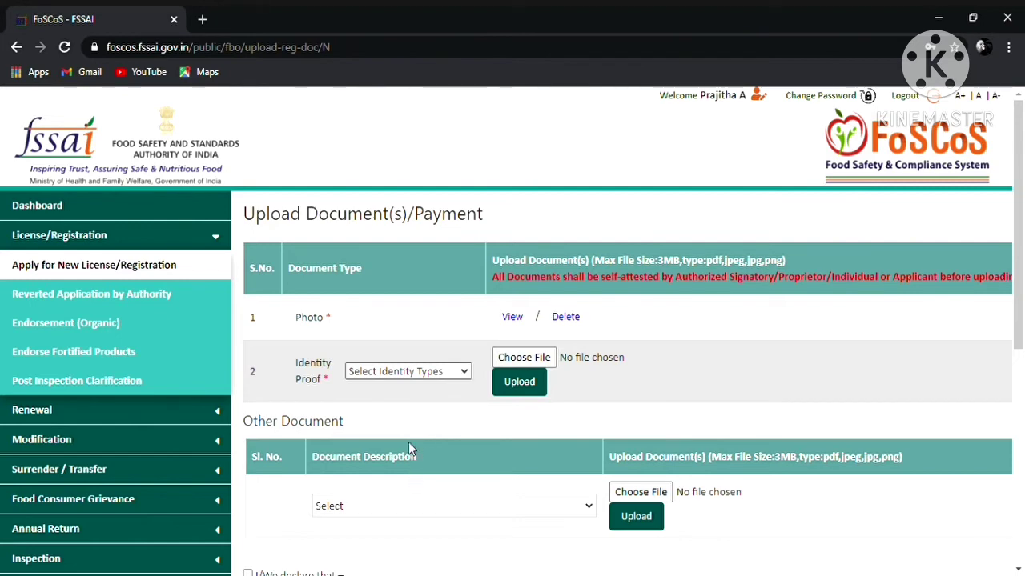
- Select Aadhar Card as identity proof and upload its file
{"action": "key", "text": "Down"}
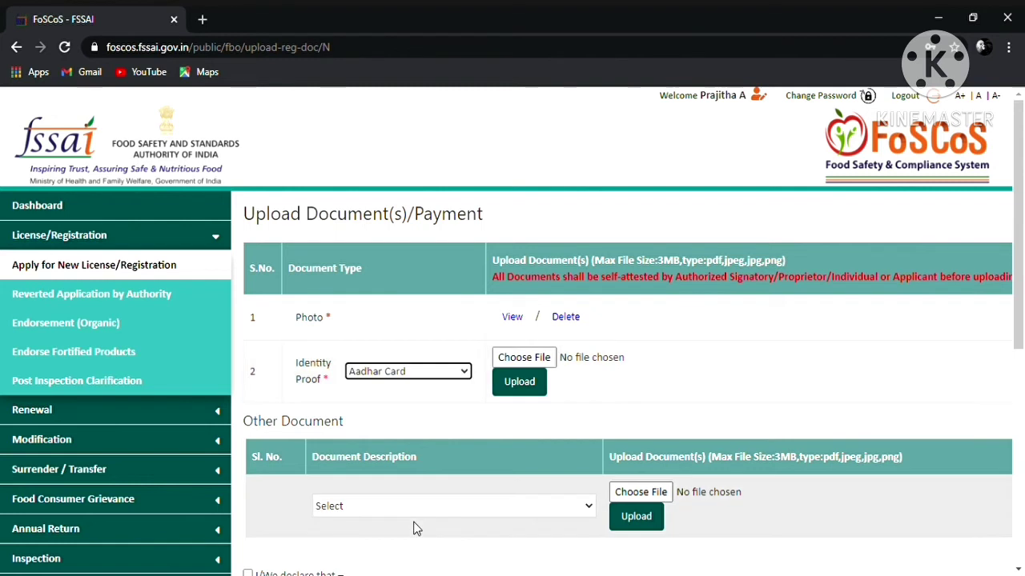
{"action": "left_click", "coordinate": [511, 362]}
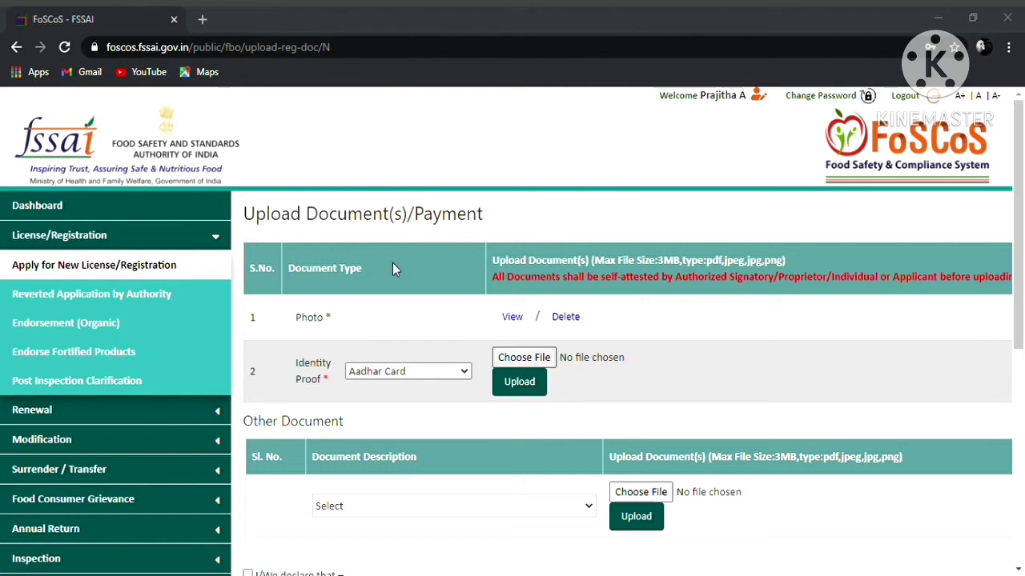
{"action": "left_click", "coordinate": [525, 387]}
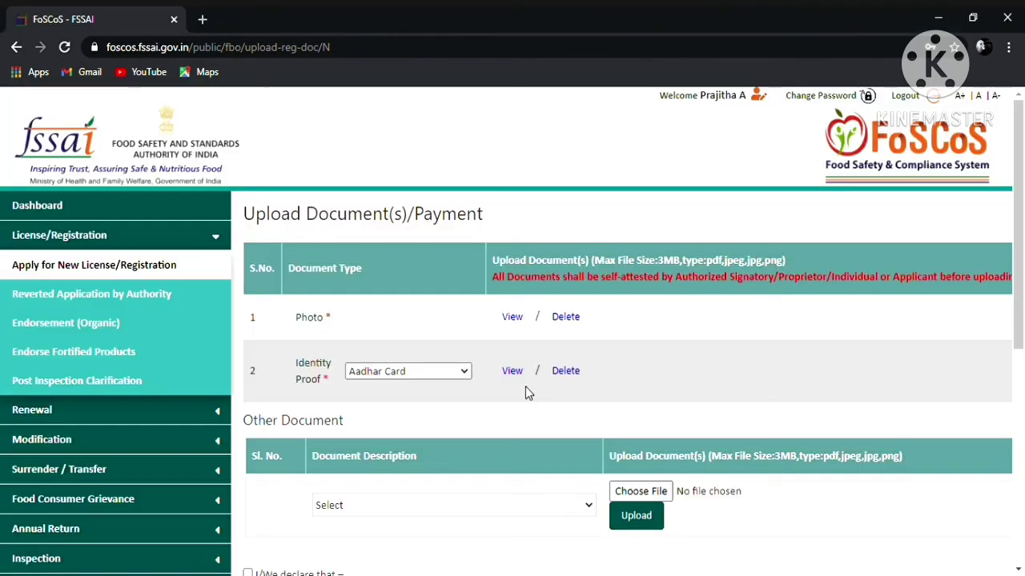
{"action": "scroll", "coordinate": [382, 469], "scroll_direction": "down", "scroll_amount": 1}
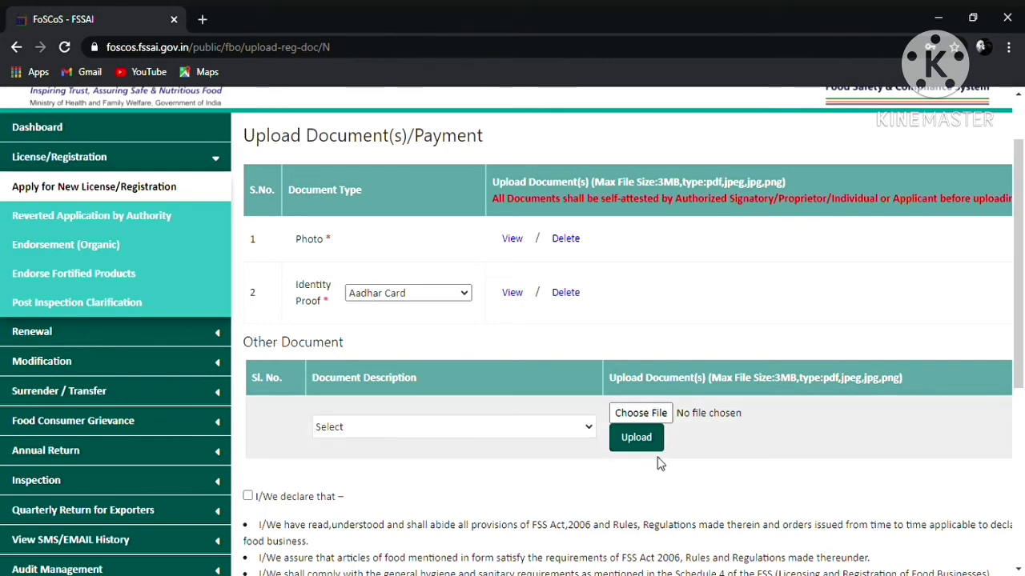
{"action": "scroll", "coordinate": [659, 460], "scroll_direction": "down", "scroll_amount": 2}
{"action": "scroll", "coordinate": [658, 463], "scroll_direction": "up", "scroll_amount": 3}
{"action": "scroll", "coordinate": [659, 461], "scroll_direction": "down", "scroll_amount": 2}
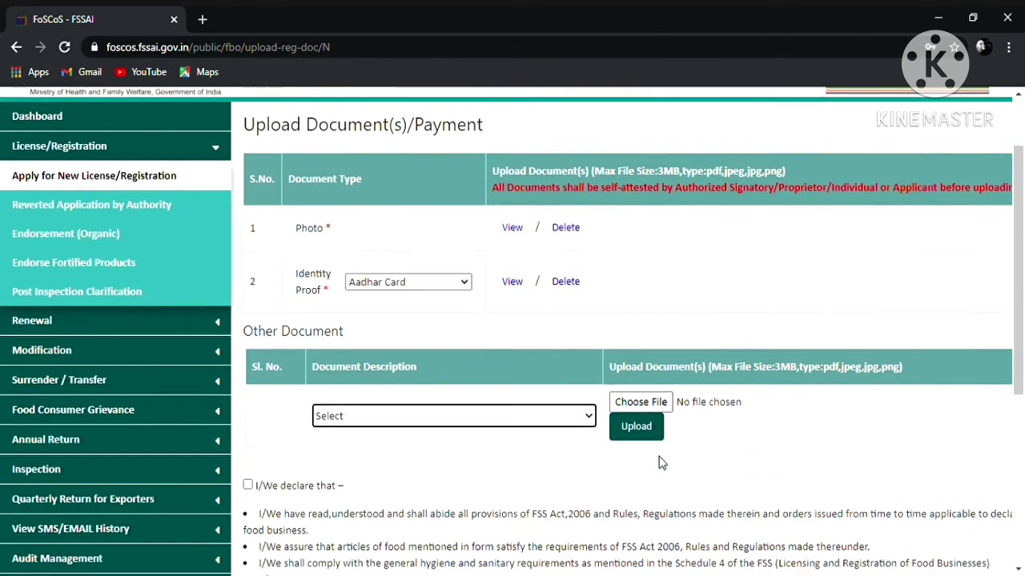
- Accept the declaration, choose RazorPay online payment, and pay the Rs. 500 fee
{"action": "left_click", "coordinate": [248, 340]}
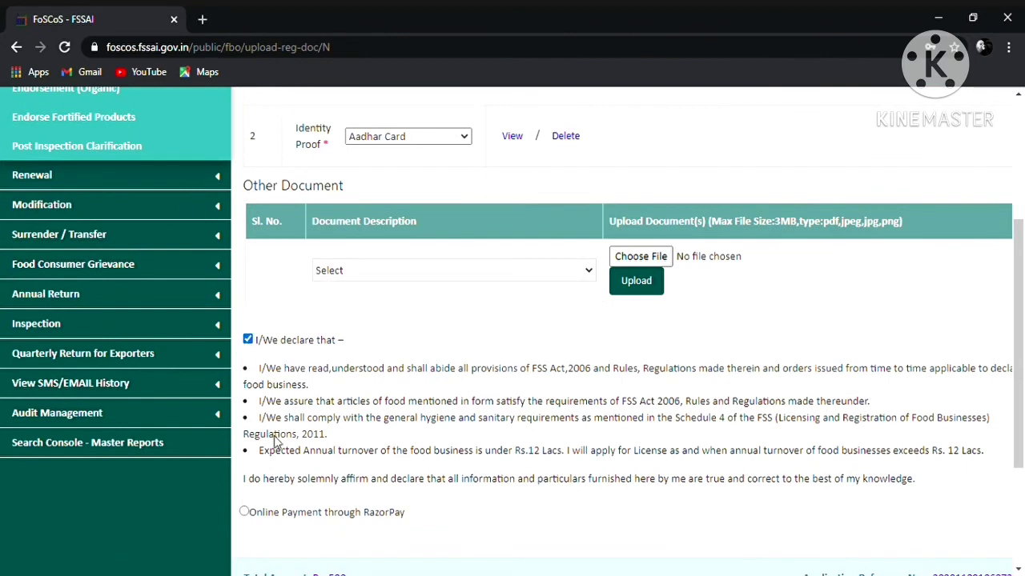
{"action": "scroll", "coordinate": [477, 494], "scroll_direction": "down", "scroll_amount": 2}
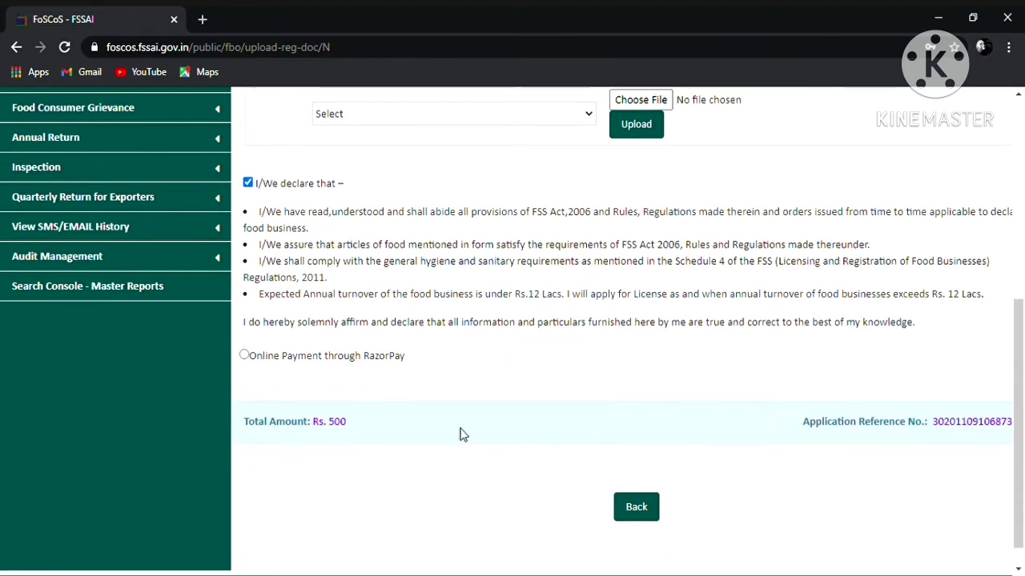
{"action": "left_click", "coordinate": [245, 359]}
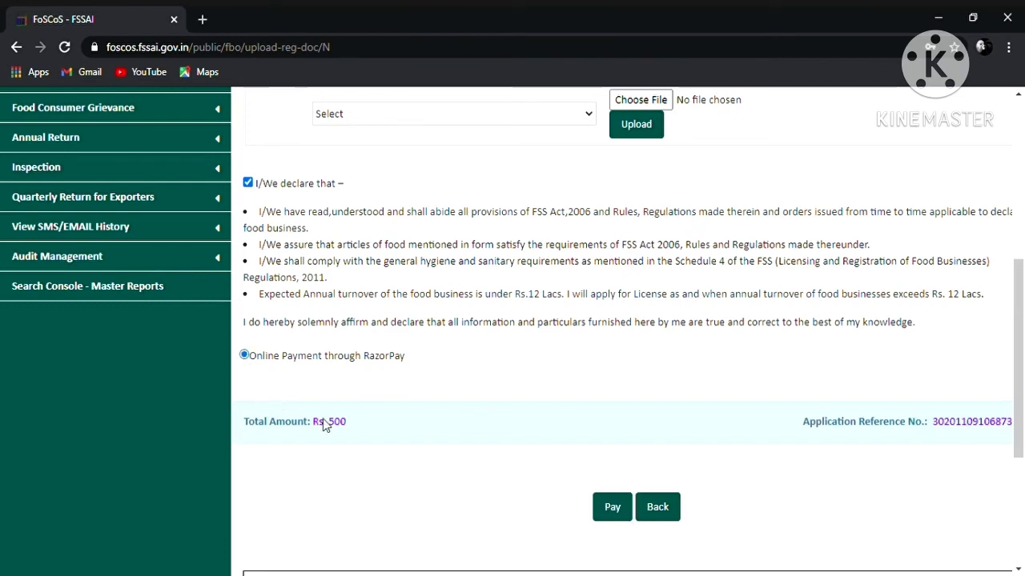
{"action": "scroll", "coordinate": [808, 520], "scroll_direction": "up", "scroll_amount": 1}
{"action": "scroll", "coordinate": [897, 560], "scroll_direction": "down", "scroll_amount": 1}
{"action": "left_click", "coordinate": [608, 513]}
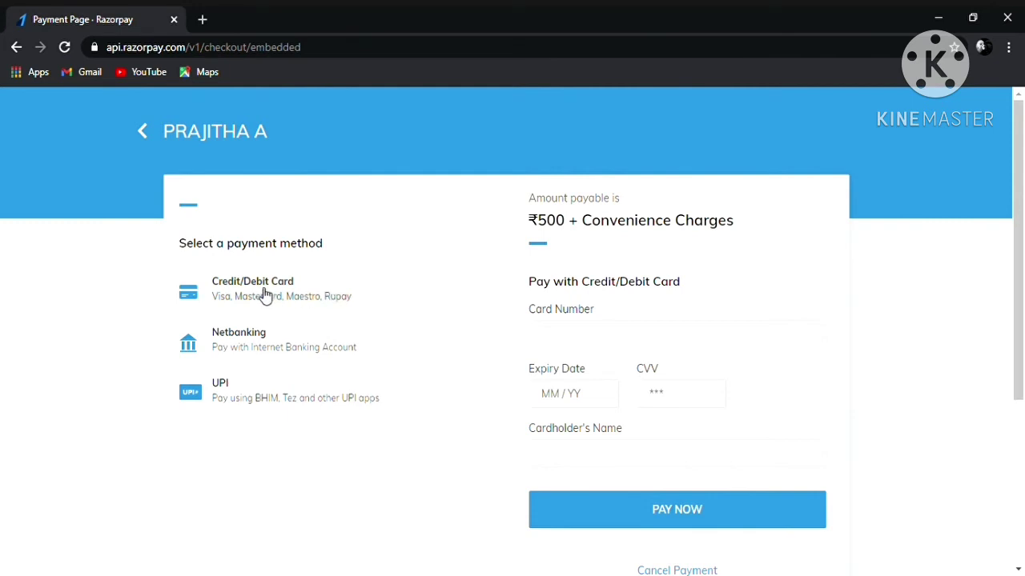
- Enter the card details in Razorpay, then submit the HDFC one-time password to pay Rs. 500
{"action": "left_click", "coordinate": [705, 399]}
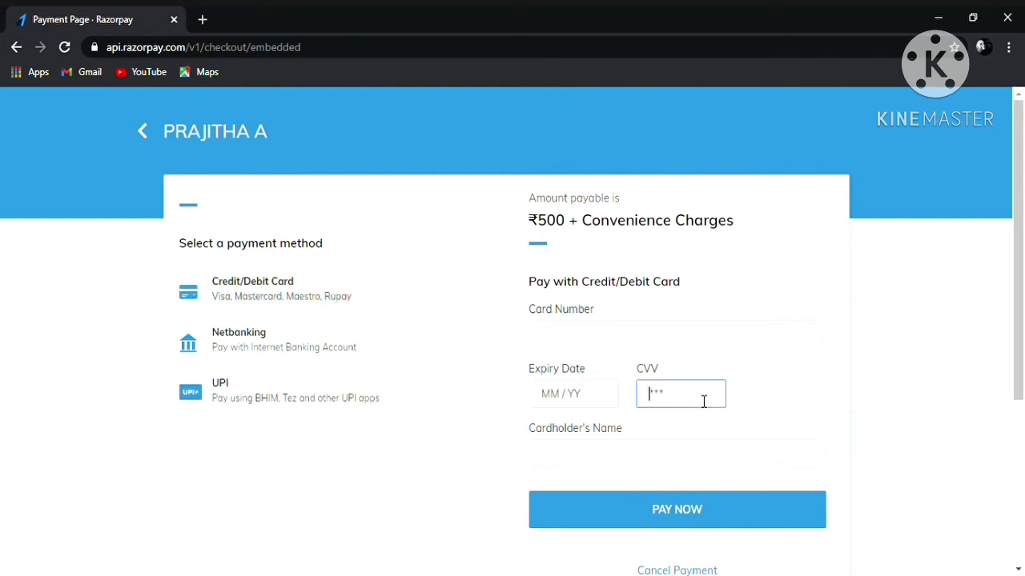
{"action": "left_click", "coordinate": [661, 345]}
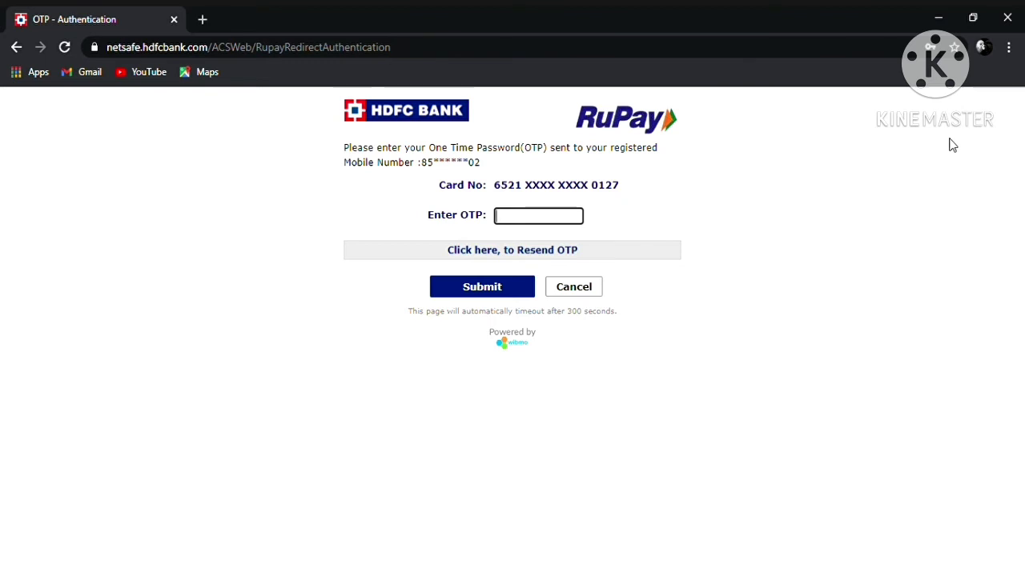
{"action": "type", "text": "1"}
{"action": "left_click", "coordinate": [523, 293]}
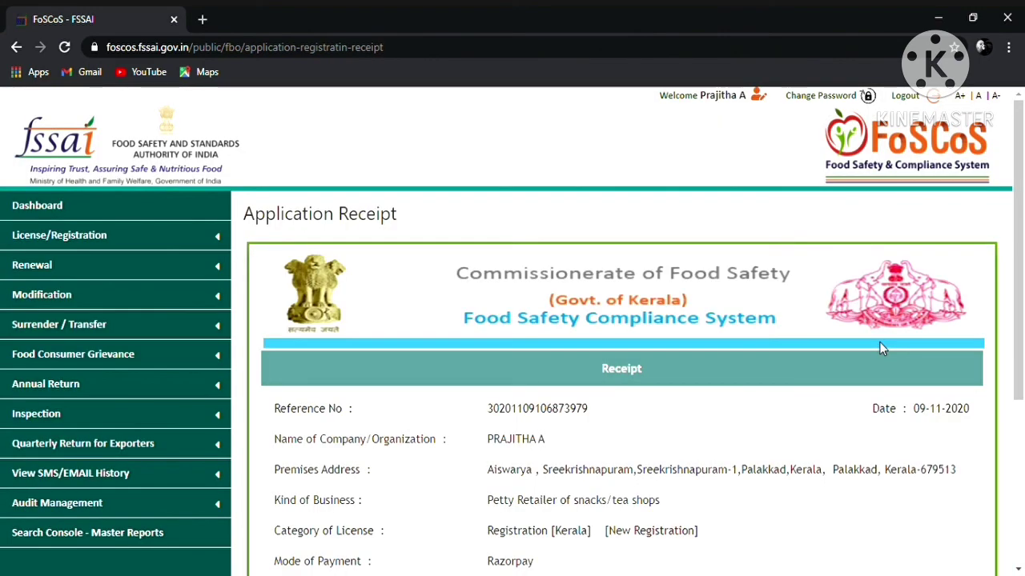
{"action": "scroll", "coordinate": [879, 342], "scroll_direction": "down", "scroll_amount": 4}
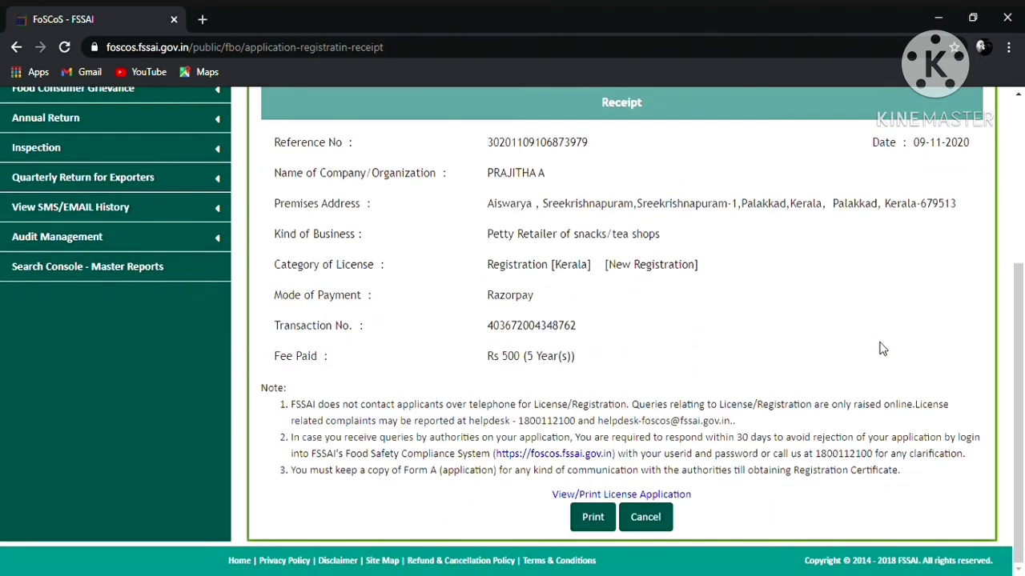
{"action": "left_click", "coordinate": [590, 519]}
{"action": "left_click", "coordinate": [643, 517]}
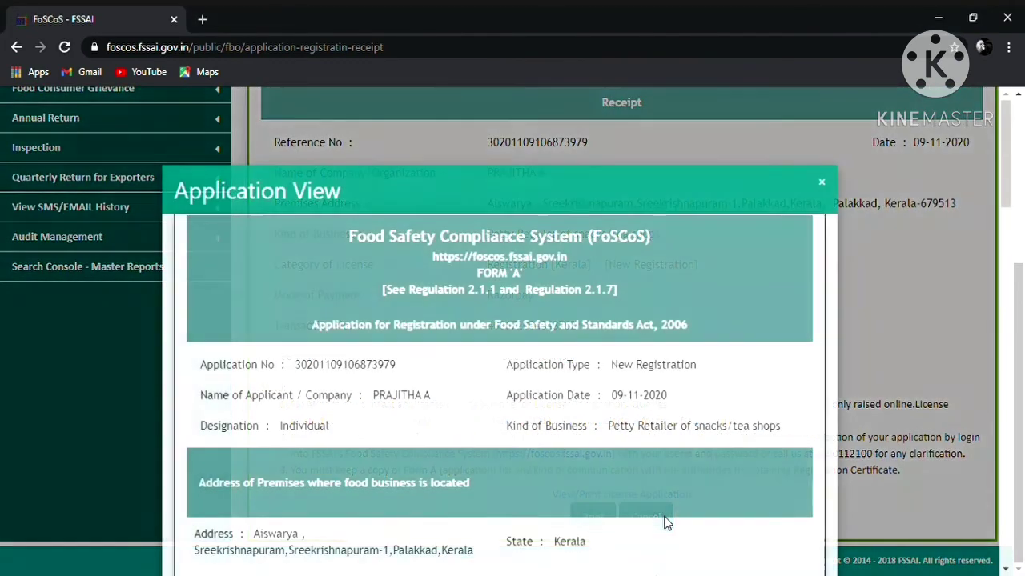
{"action": "scroll", "coordinate": [570, 353], "scroll_direction": "down", "scroll_amount": 10}
{"action": "scroll", "coordinate": [569, 353], "scroll_direction": "down", "scroll_amount": 3}
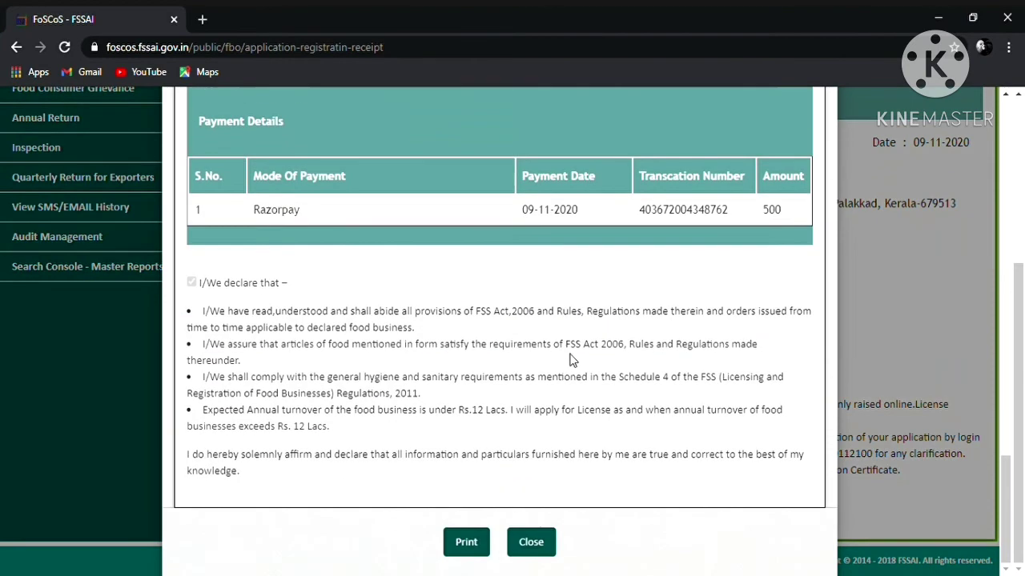
{"action": "left_click", "coordinate": [467, 549]}
{"action": "left_click", "coordinate": [531, 541]}
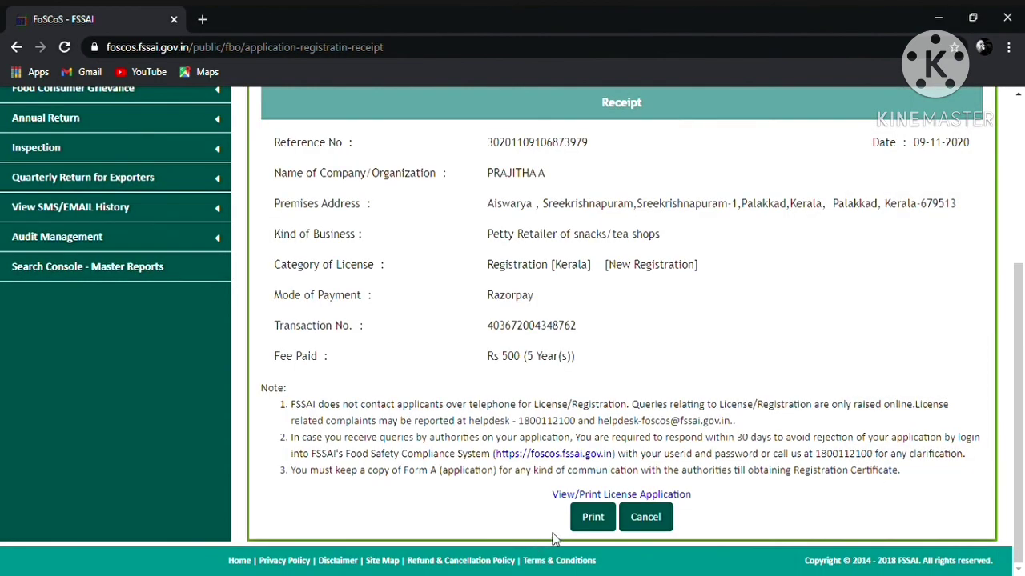